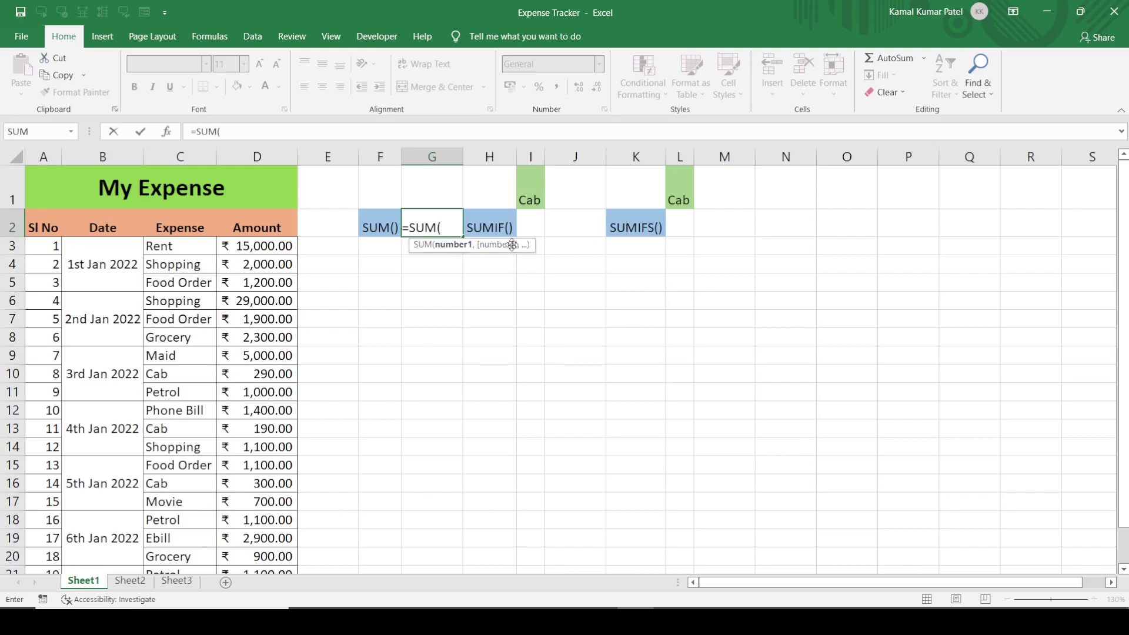
pyautogui.click(275, 248)
pyautogui.write(',')
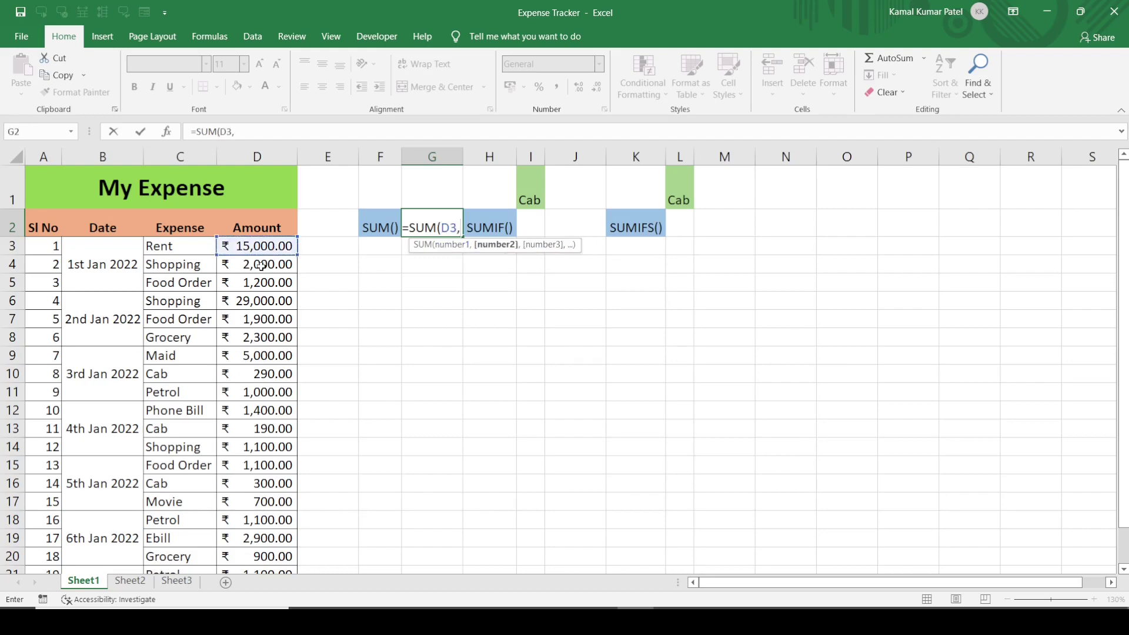
pyautogui.click(262, 266)
pyautogui.write(',')
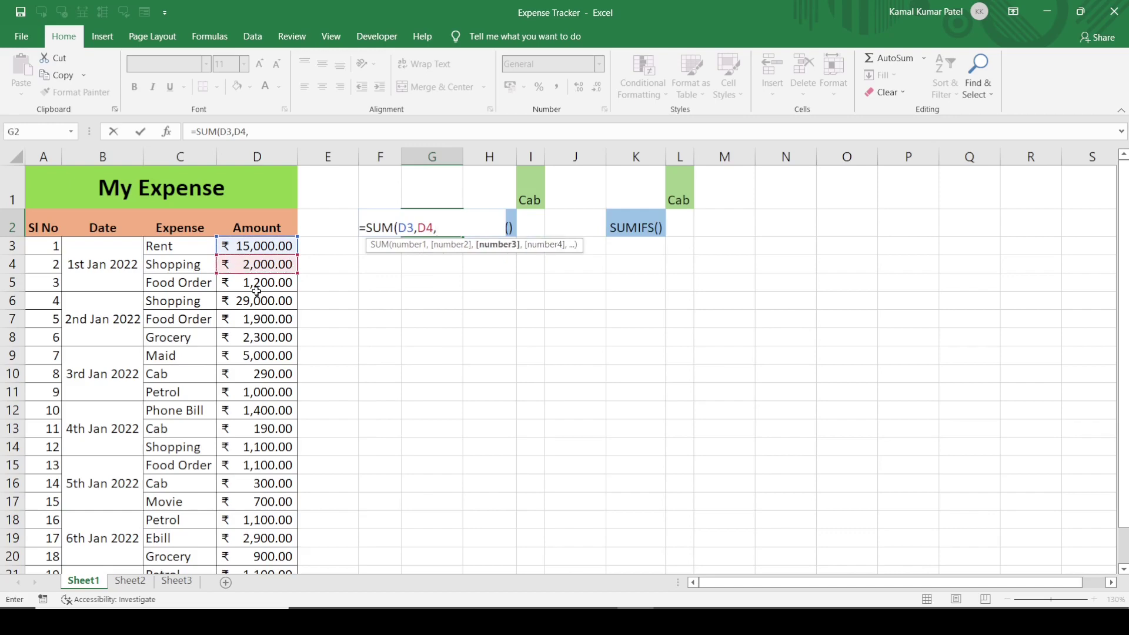
pyautogui.click(257, 287)
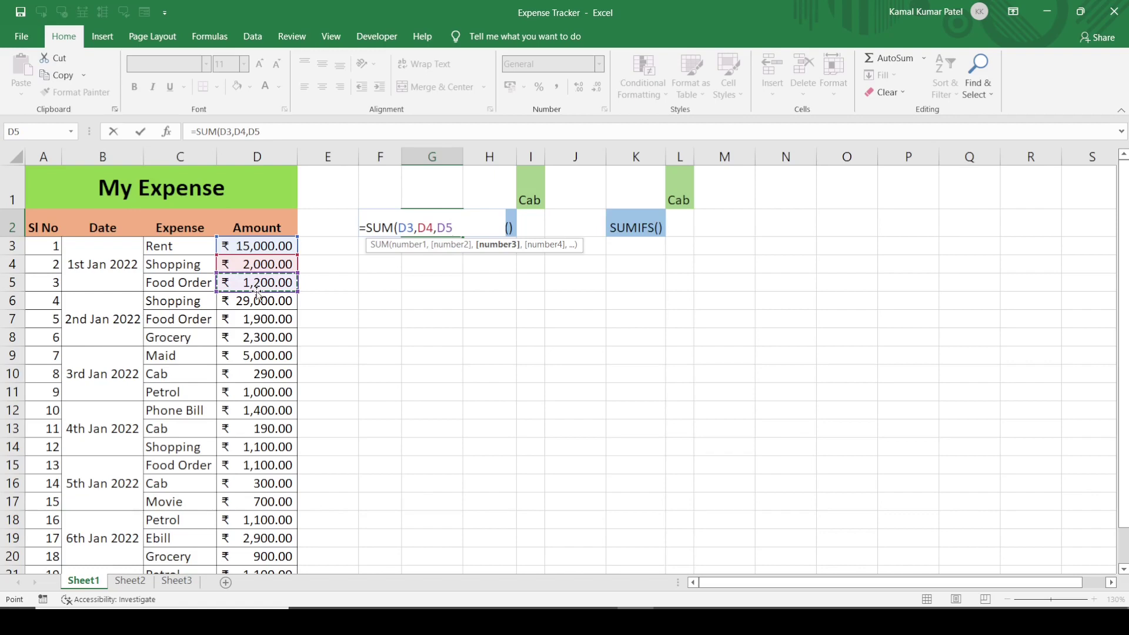
pyautogui.press('BackSpace')
pyautogui.press('BackSpace')
pyautogui.press('BackSpace')
pyautogui.press('BackSpace')
pyautogui.press('BackSpace')
pyautogui.press('BackSpace')
pyautogui.press('BackSpace')
pyautogui.press('BackSpace')
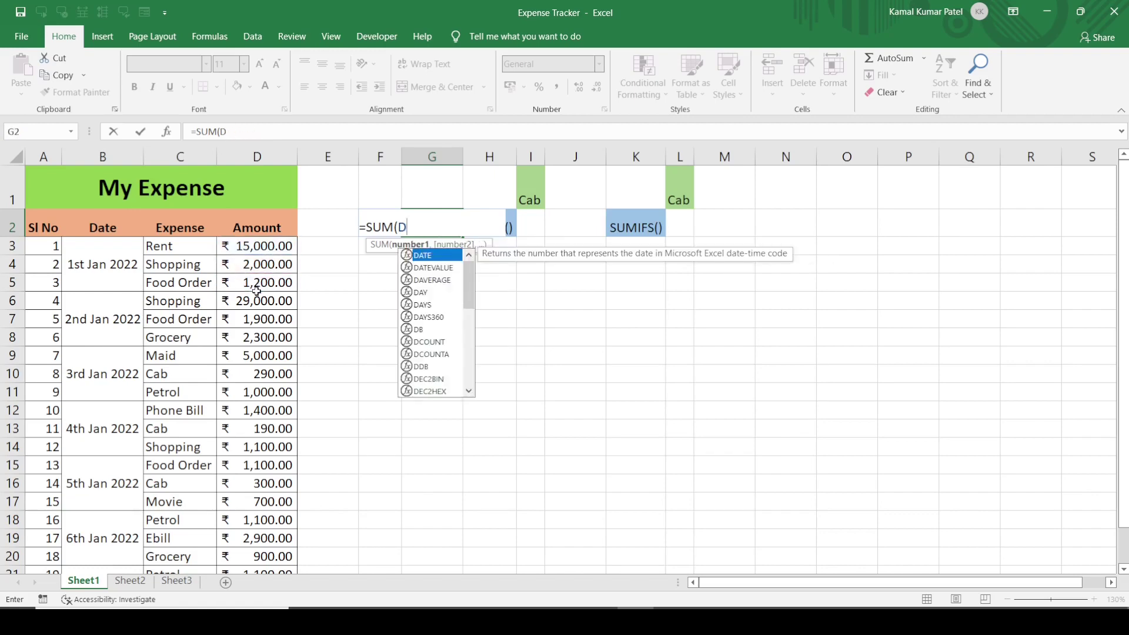
# Step: Complete the SUM formula in cell G2 with the full Amount range D3:D23, giving =SUM(D3:D23)
pyautogui.click(246, 249)
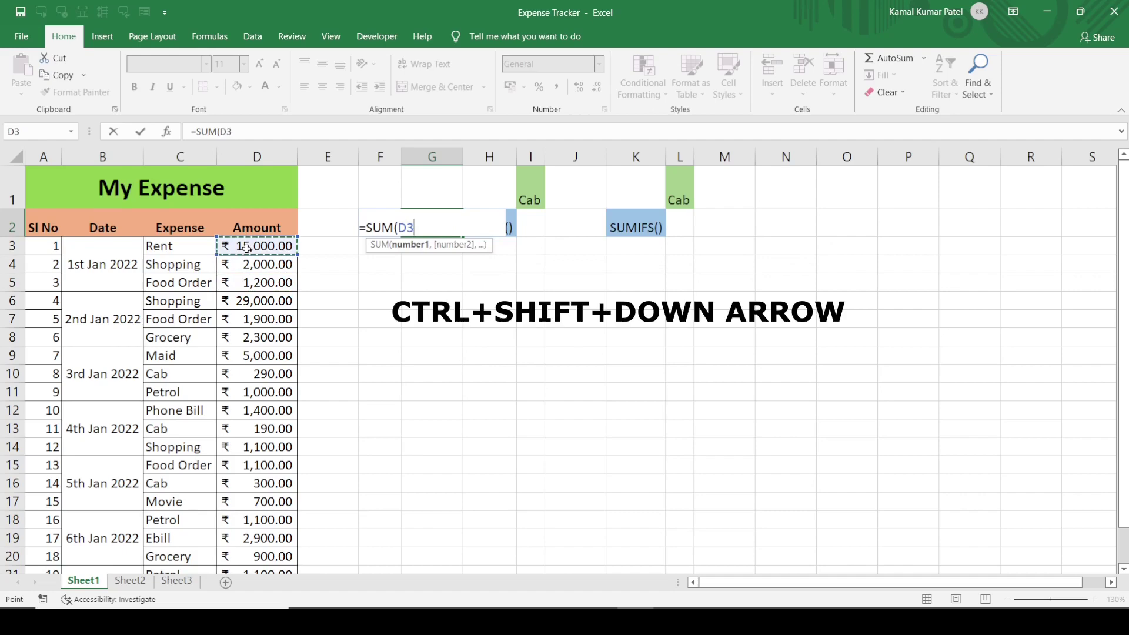
pyautogui.hotkey('ctrl', 'shift', 'Down')
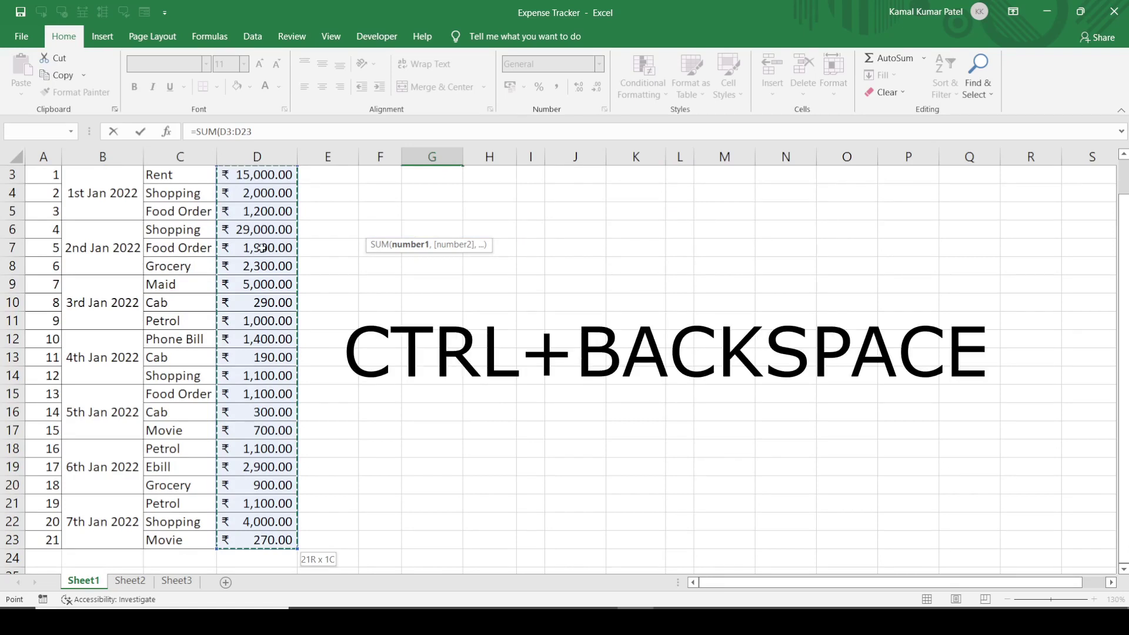
pyautogui.hotkey('ctrl', 'BackSpace')
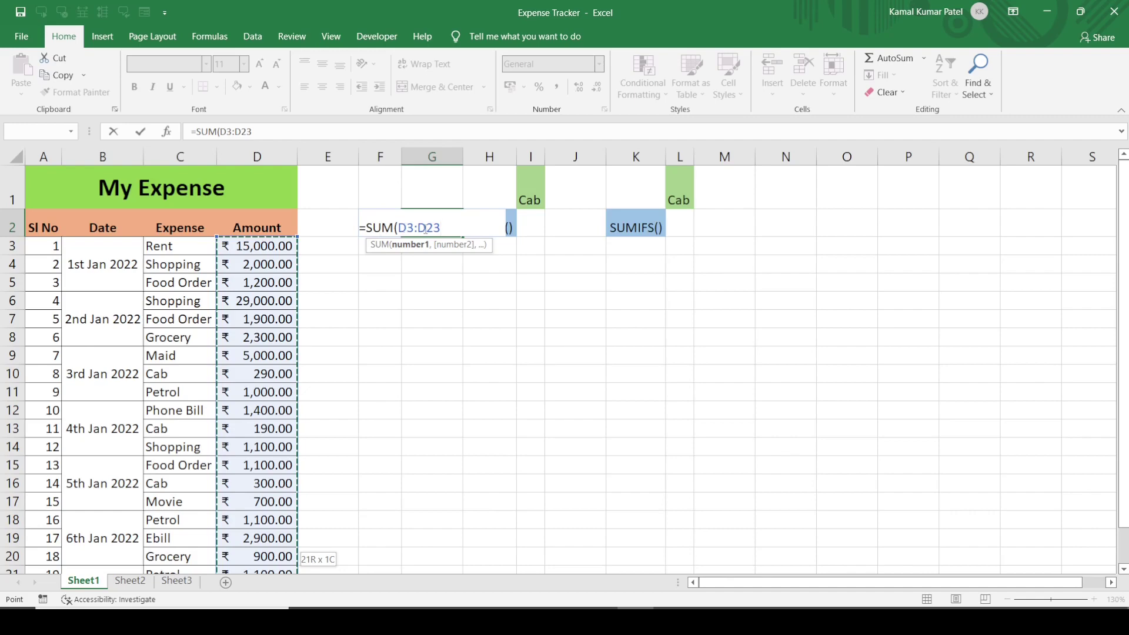
pyautogui.write(')')
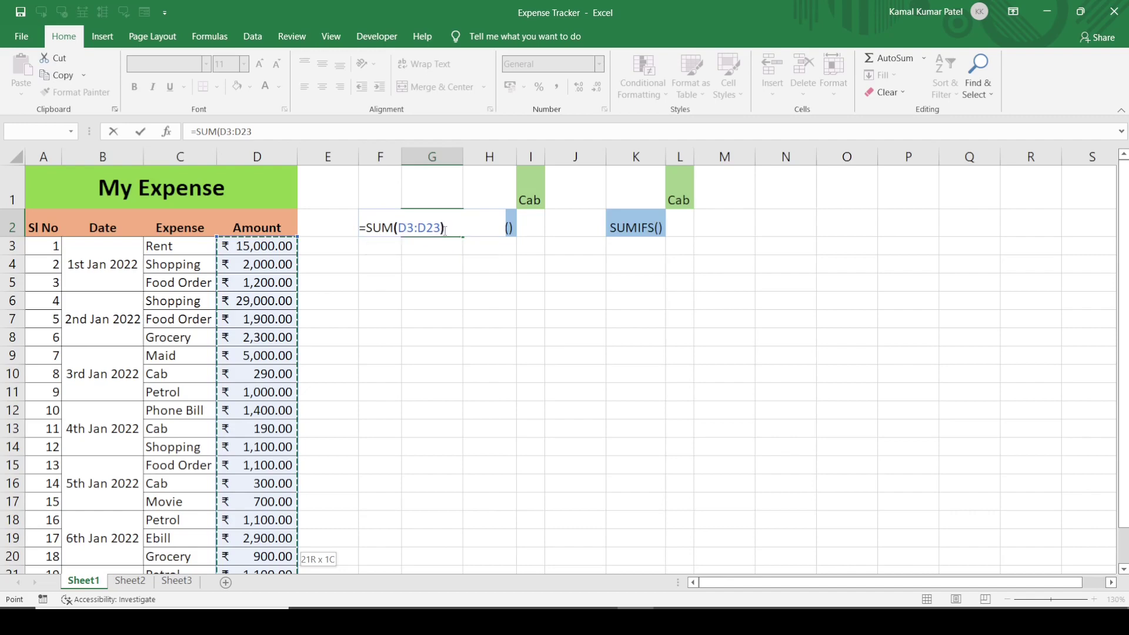
pyautogui.press('Return')
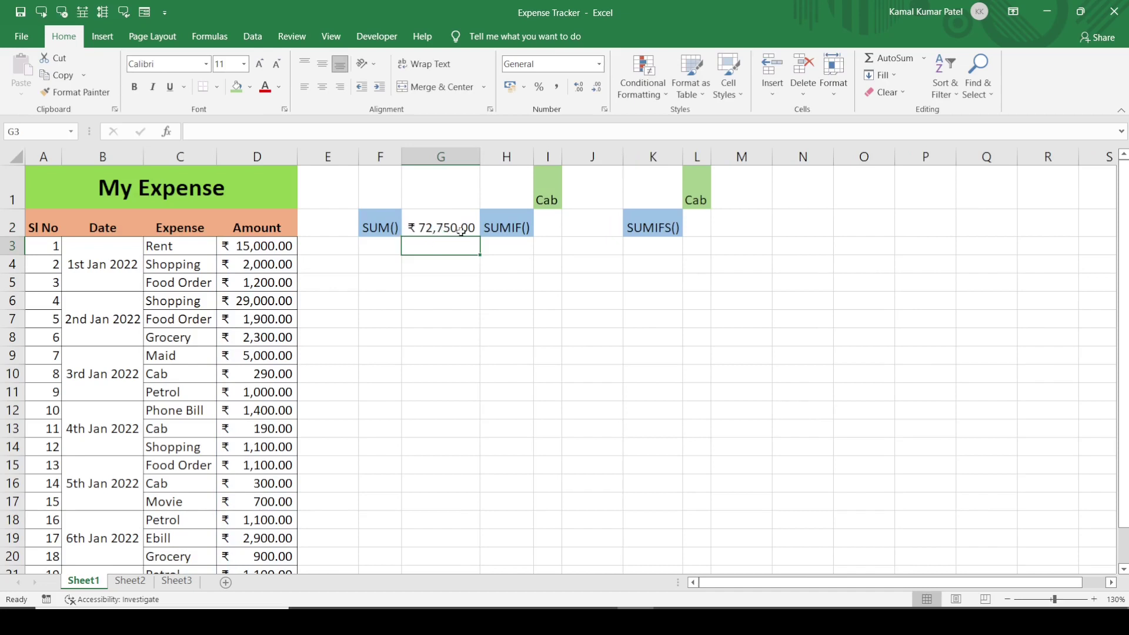
# Step: Open the formula of cell G2 for review, highlight all of it, and leave editing
pyautogui.click(424, 227)
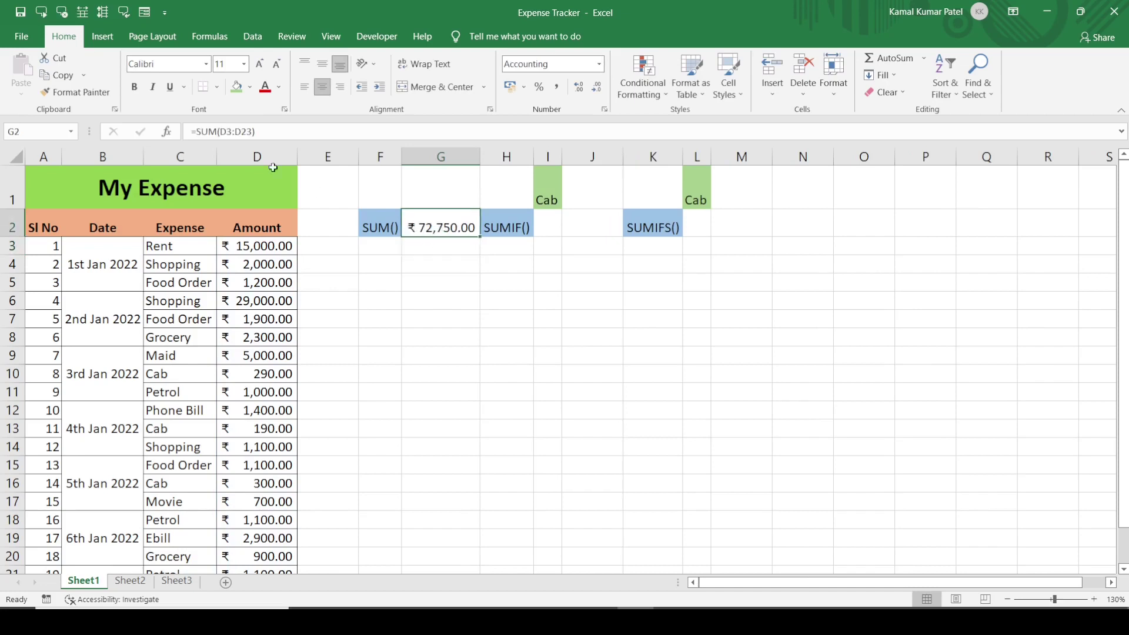
pyautogui.click(263, 133)
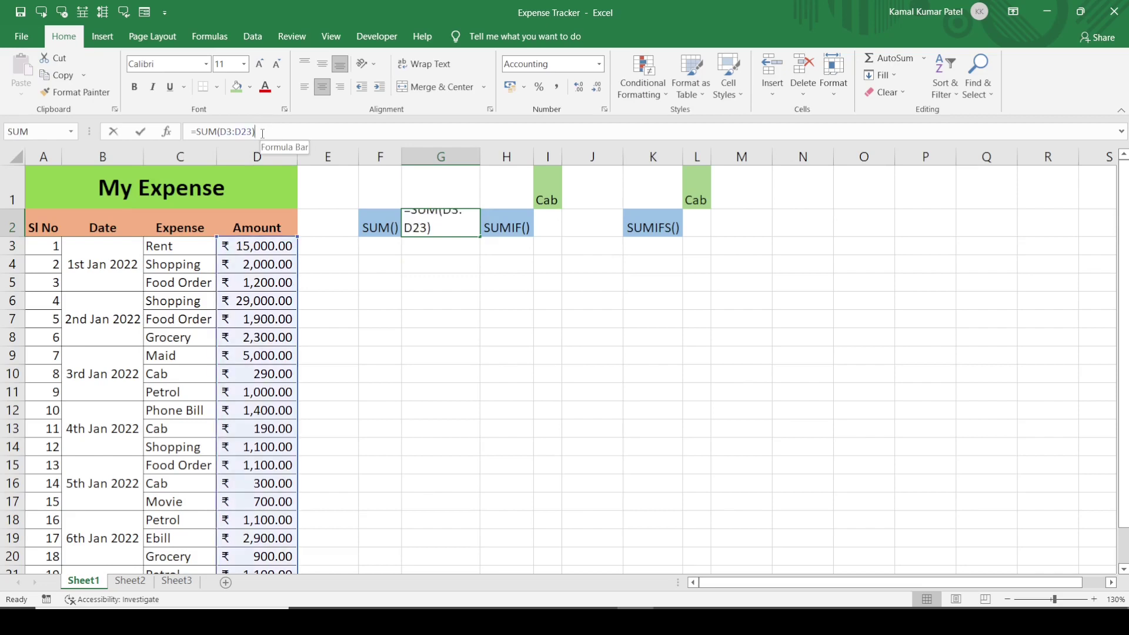
pyautogui.moveTo(263, 133); pyautogui.dragTo(192, 133)
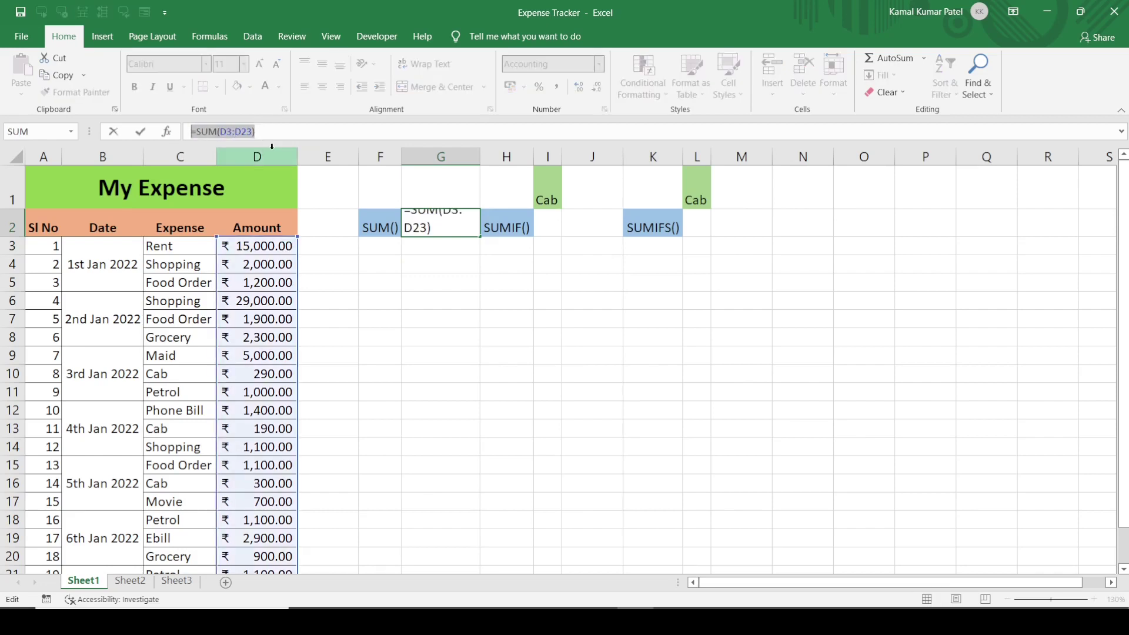
pyautogui.press('Escape')
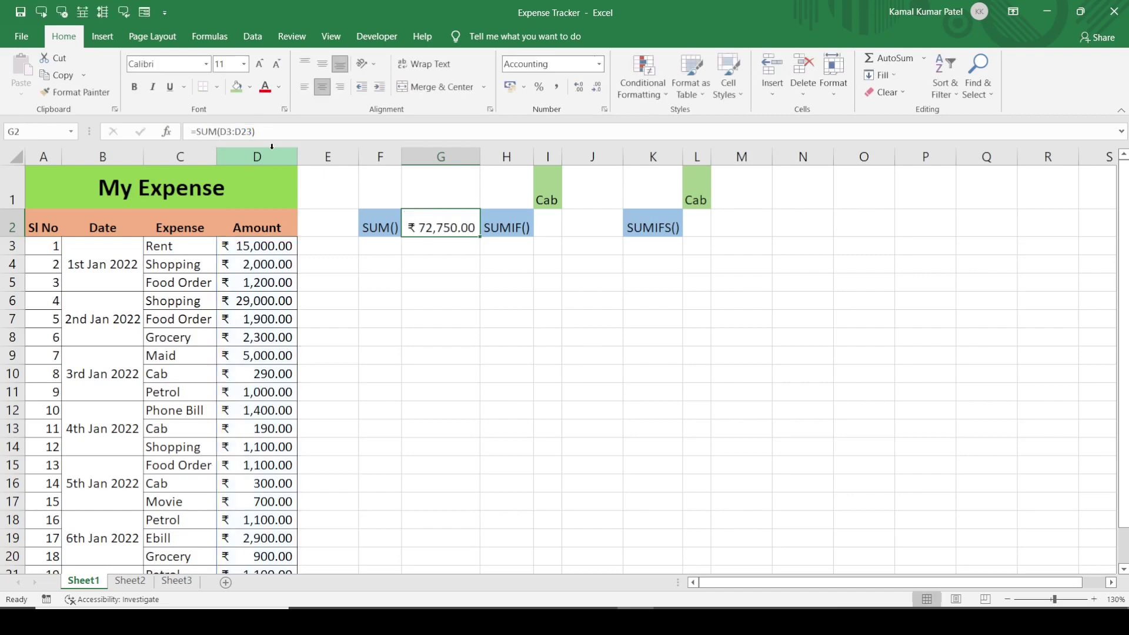
# Step: Select the amounts D3:D23 and check their sum against the total in G2
pyautogui.click(254, 246)
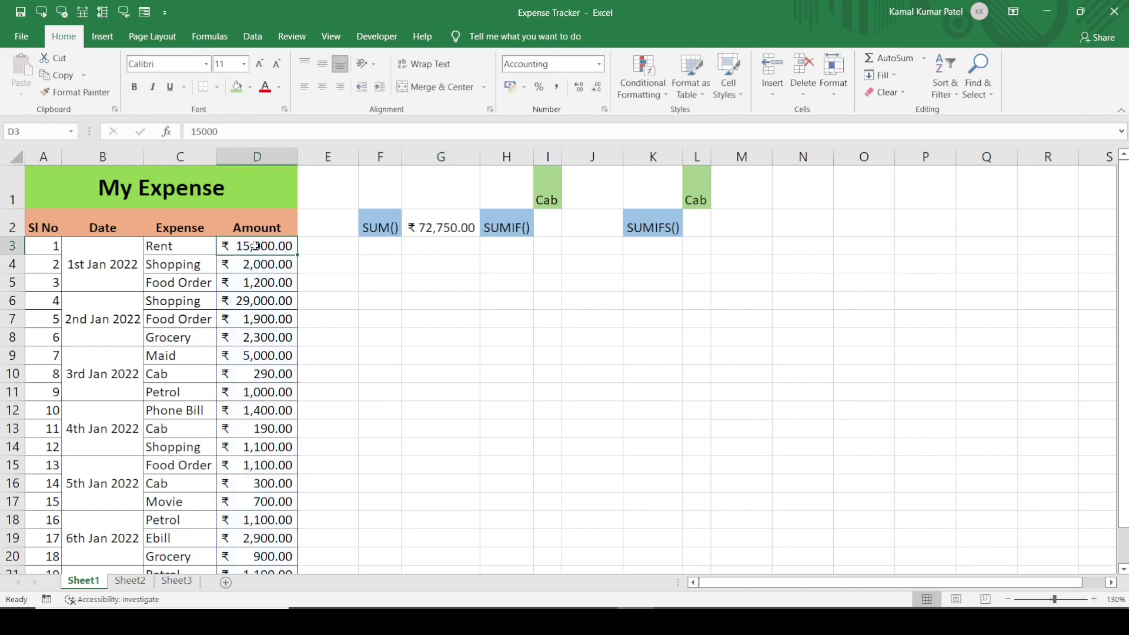
pyautogui.hotkey('ctrl', 'shift', 'Down')
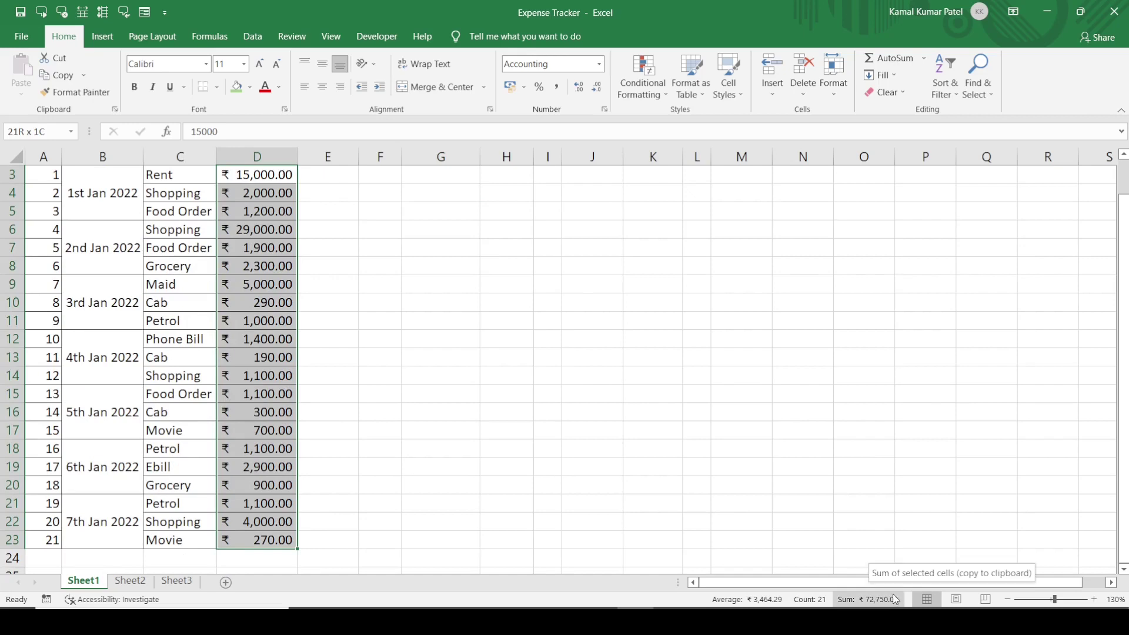
pyautogui.scroll(1, 438, 234)
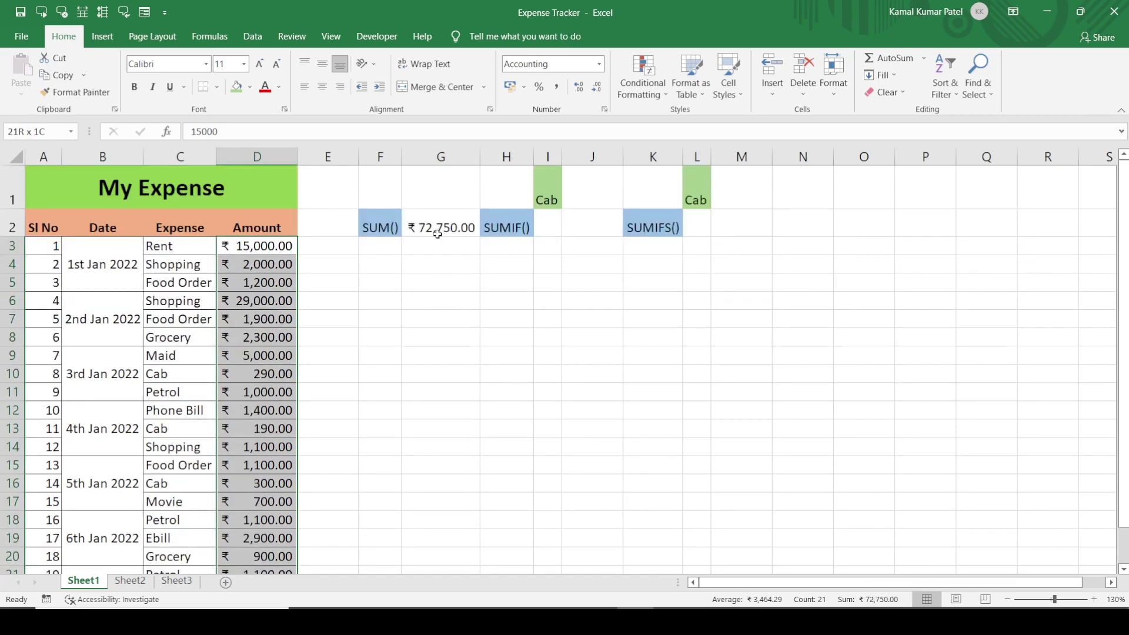
# Step: Enter =SUM(D3:D5,D12:D14) in cell G3 to total the 1st Jan and 4th Jan 2022 amounts
pyautogui.click(421, 248)
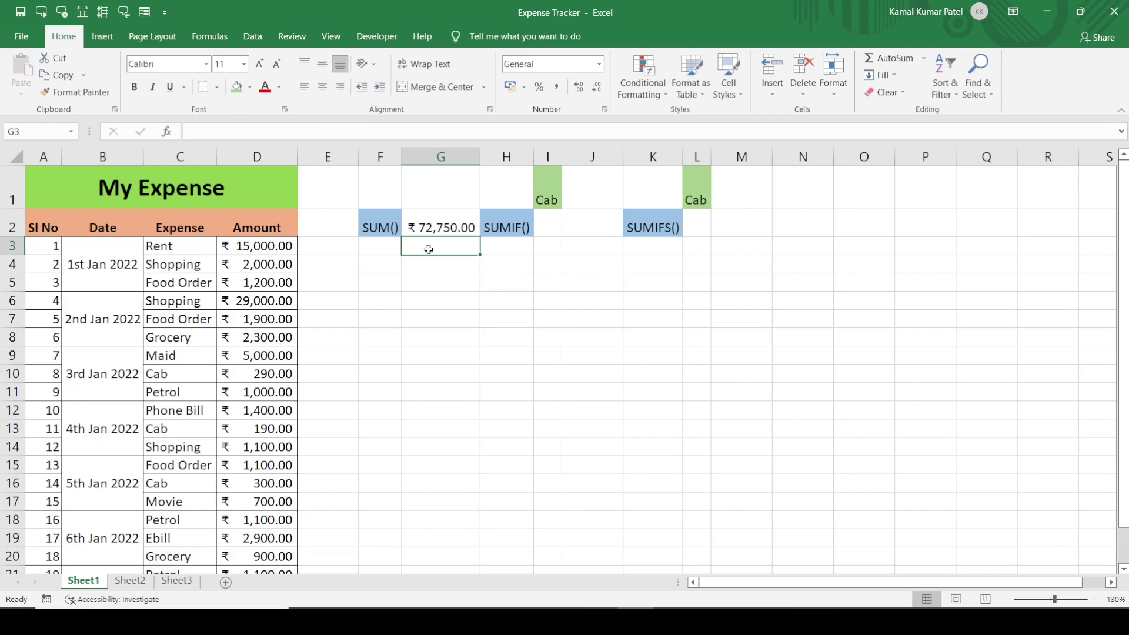
pyautogui.write('=SUM')
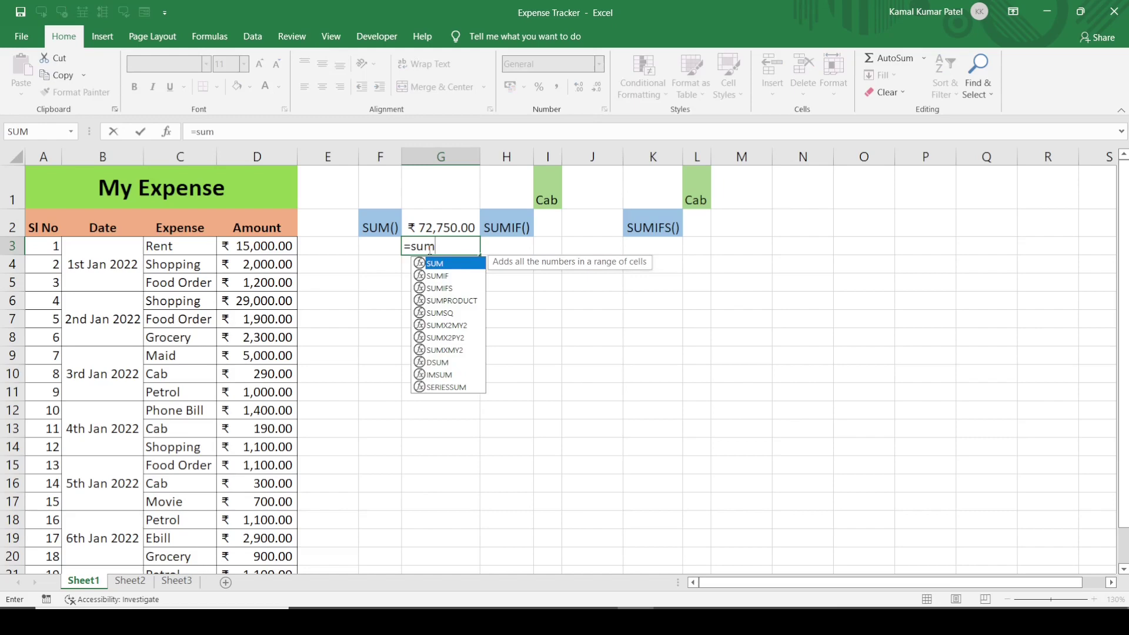
pyautogui.doubleClick(456, 270)
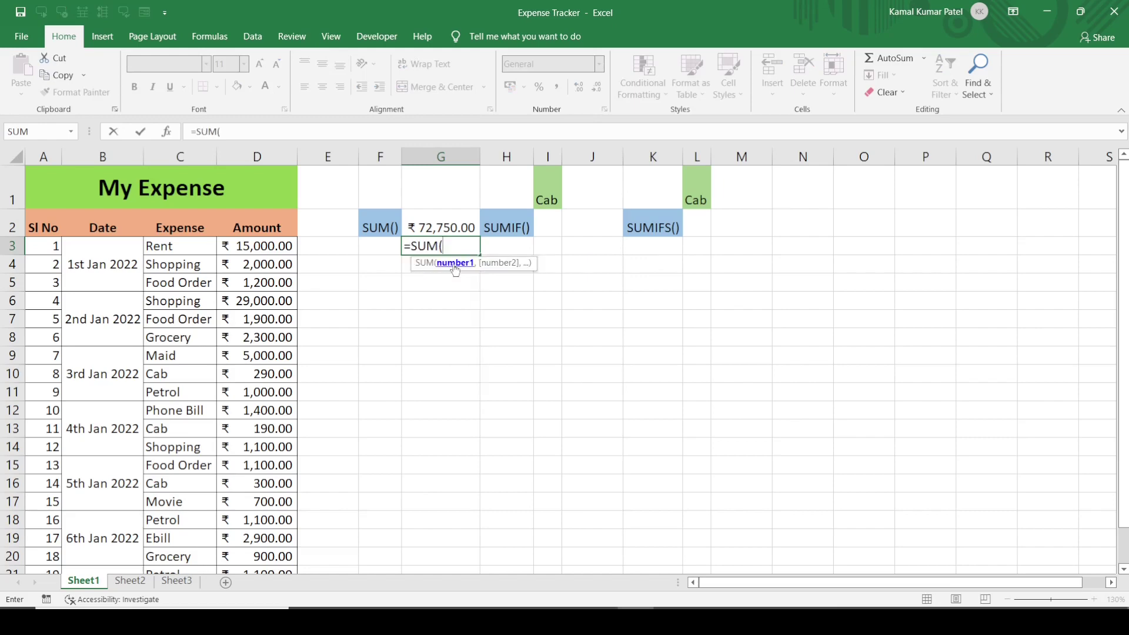
pyautogui.click(234, 247)
pyautogui.moveTo(234, 247); pyautogui.dragTo(238, 283)
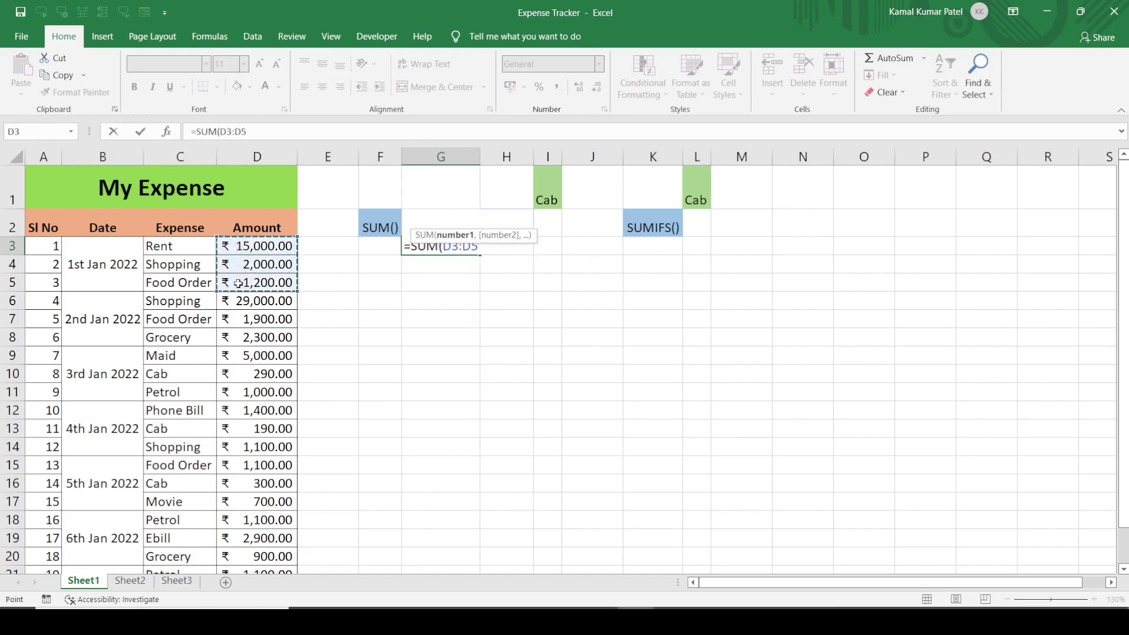
pyautogui.write(',')
pyautogui.moveTo(235, 410); pyautogui.dragTo(247, 445)
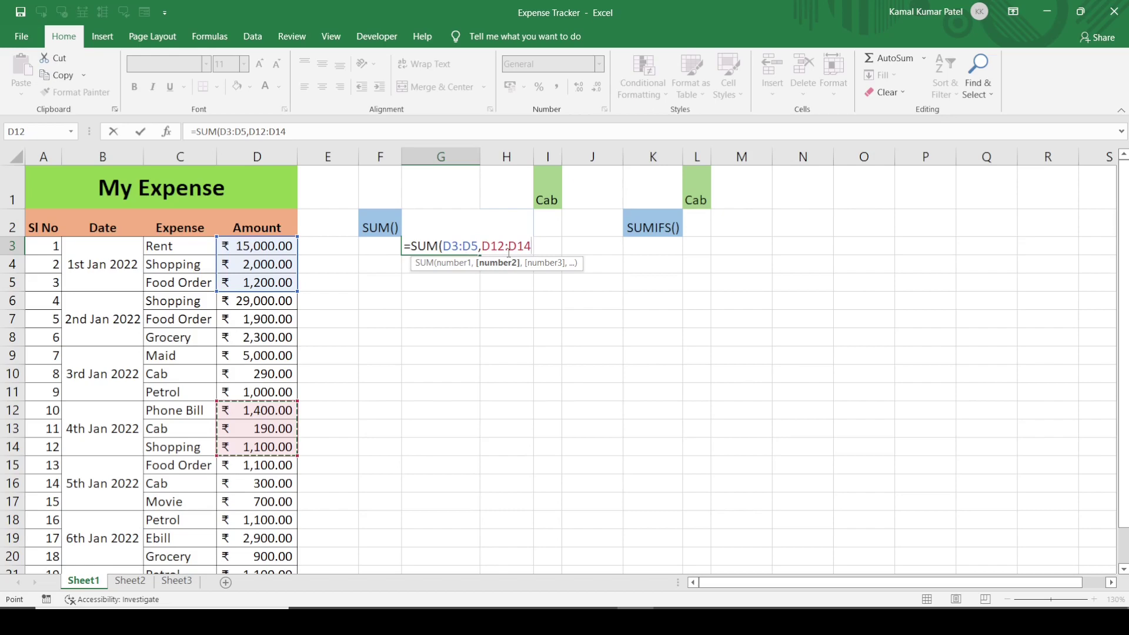
pyautogui.write(')')
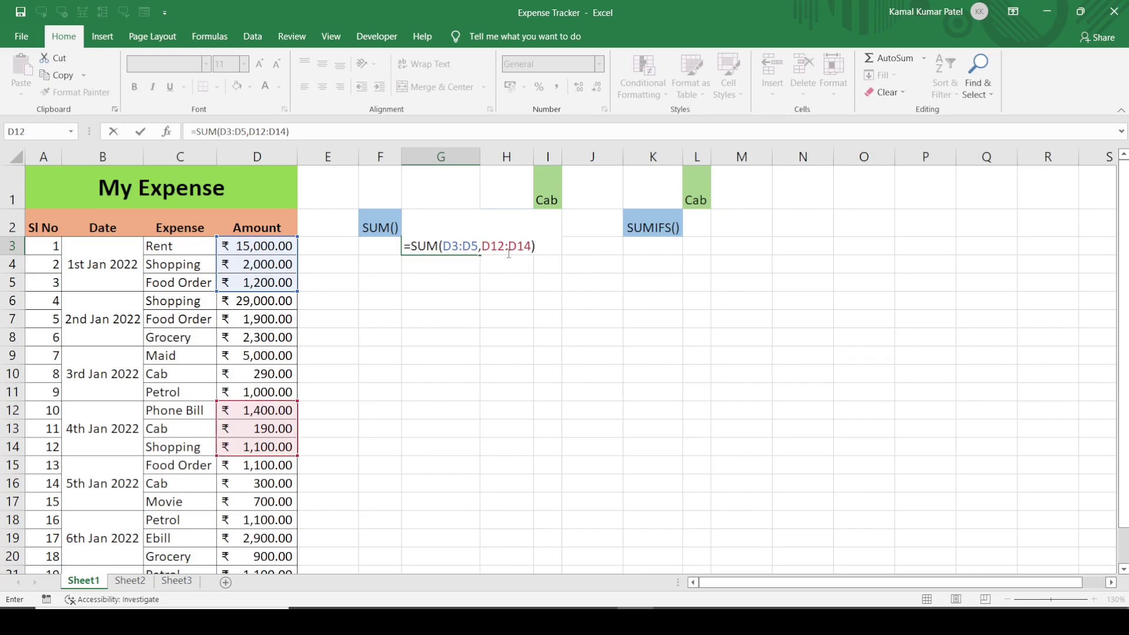
pyautogui.press('Return')
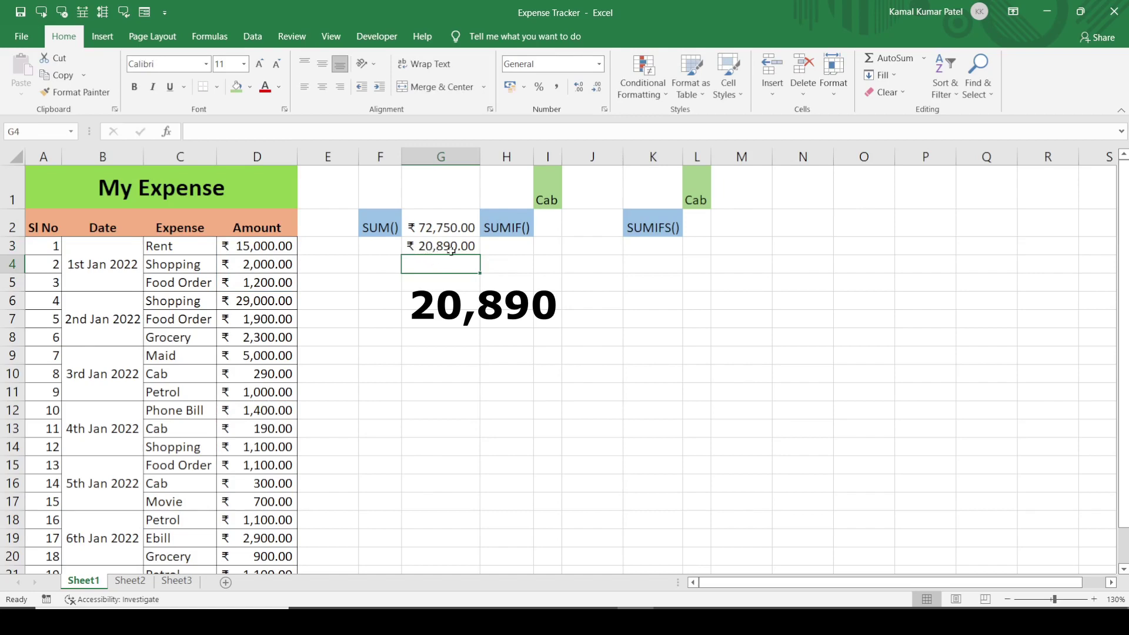
# Step: Check the sums of D3:D5 and D12:D14 separately, and review the formulas in G2 and G3
pyautogui.click(261, 245)
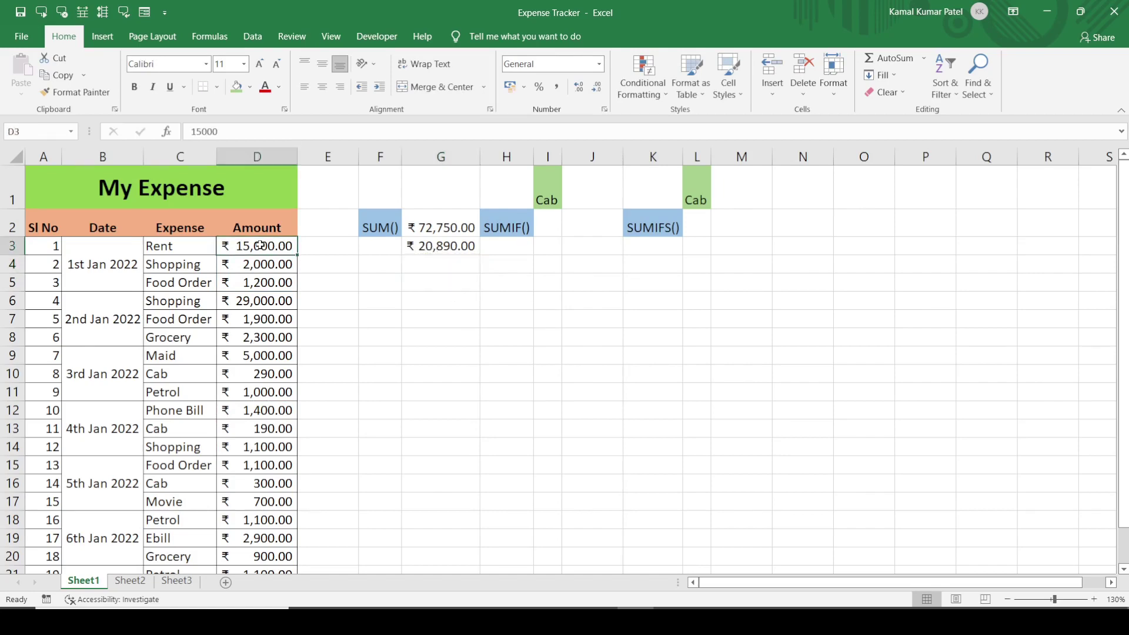
pyautogui.moveTo(261, 245); pyautogui.dragTo(261, 284)
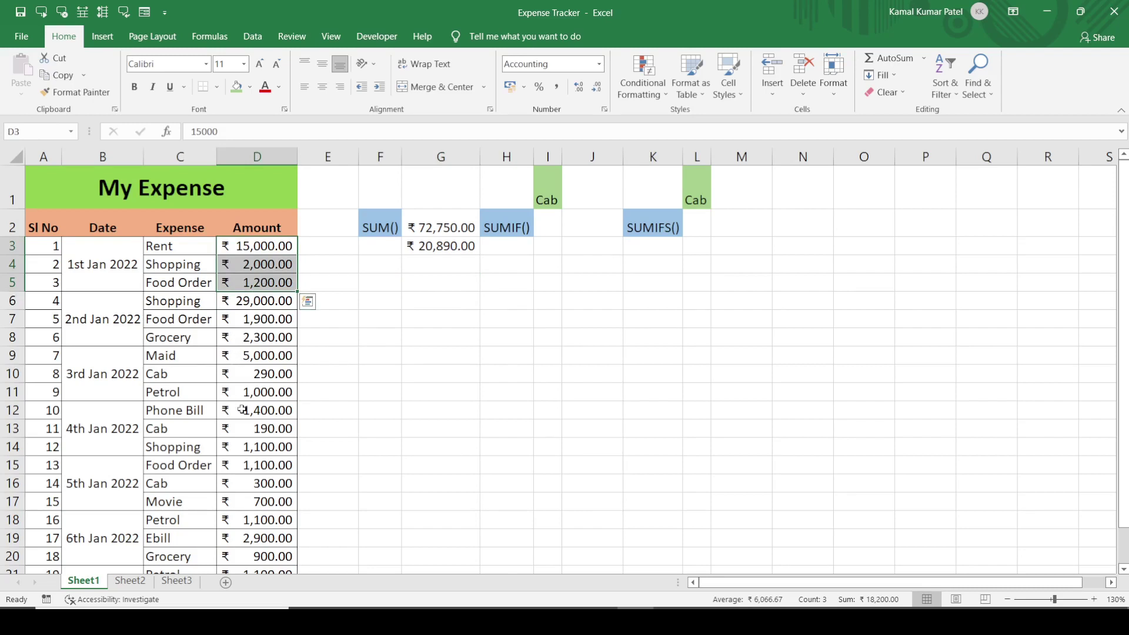
pyautogui.moveTo(243, 410); pyautogui.dragTo(244, 441)
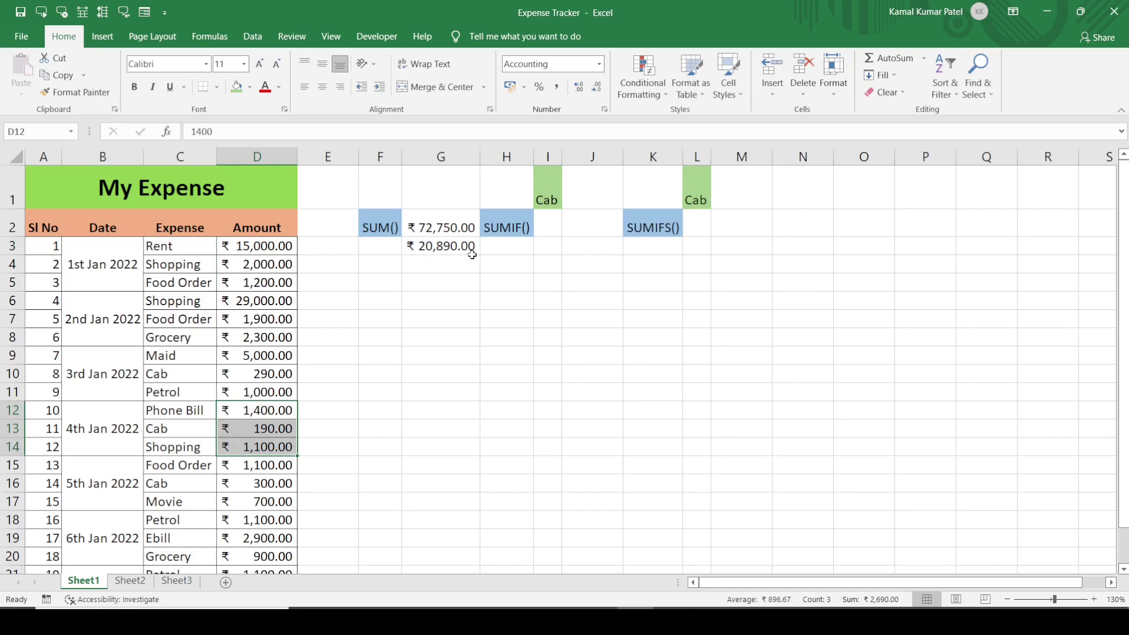
pyautogui.click(434, 228)
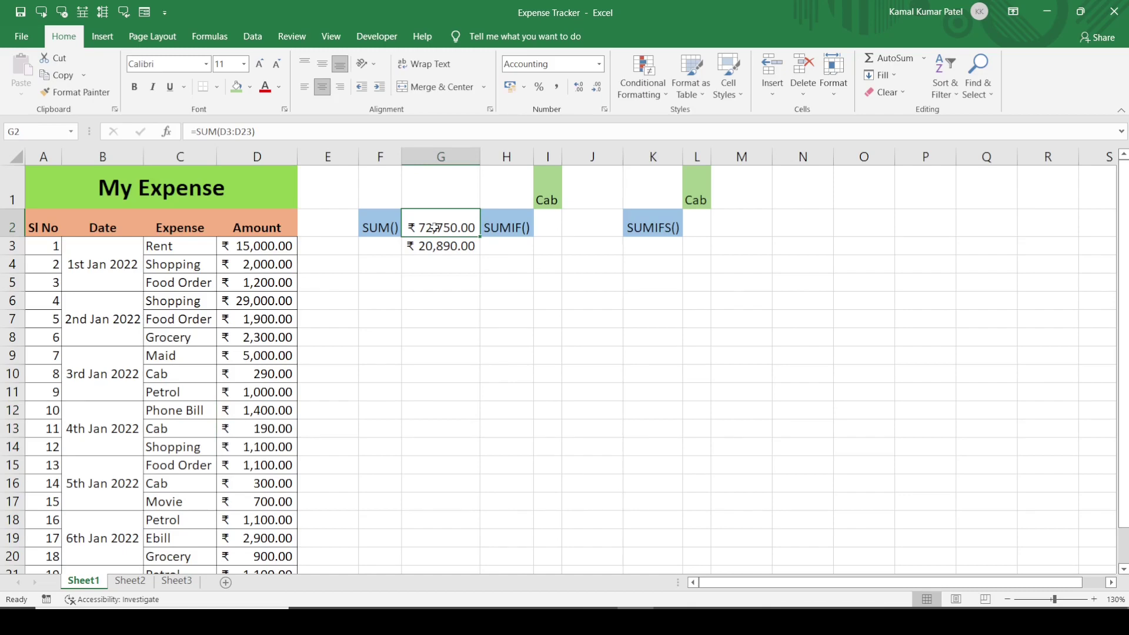
pyautogui.click(425, 246)
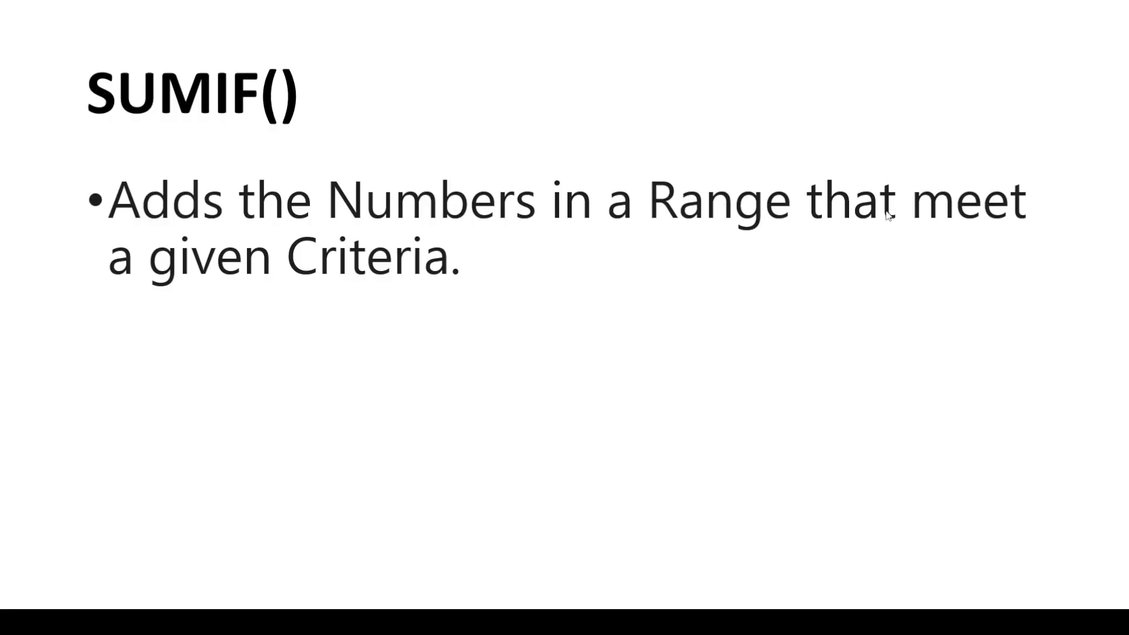
# Step: Switch from the SUMIF slide back to the Expense Tracker workbook in Excel and widen column I to about three times its width
pyautogui.hotkey('alt', 'Tab')
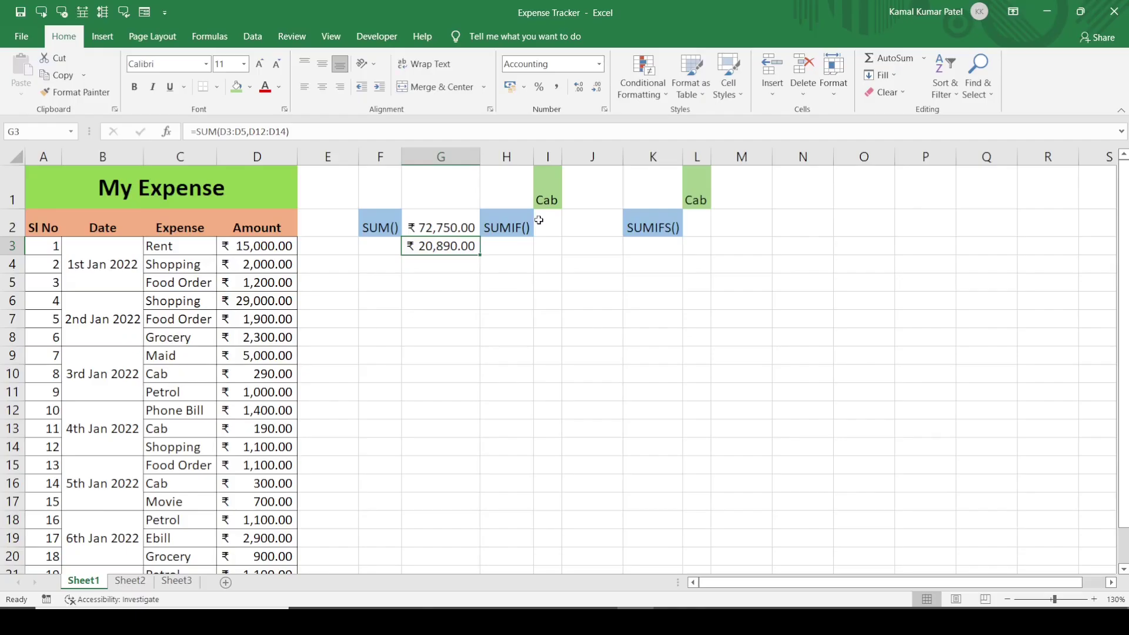
pyautogui.click(538, 220)
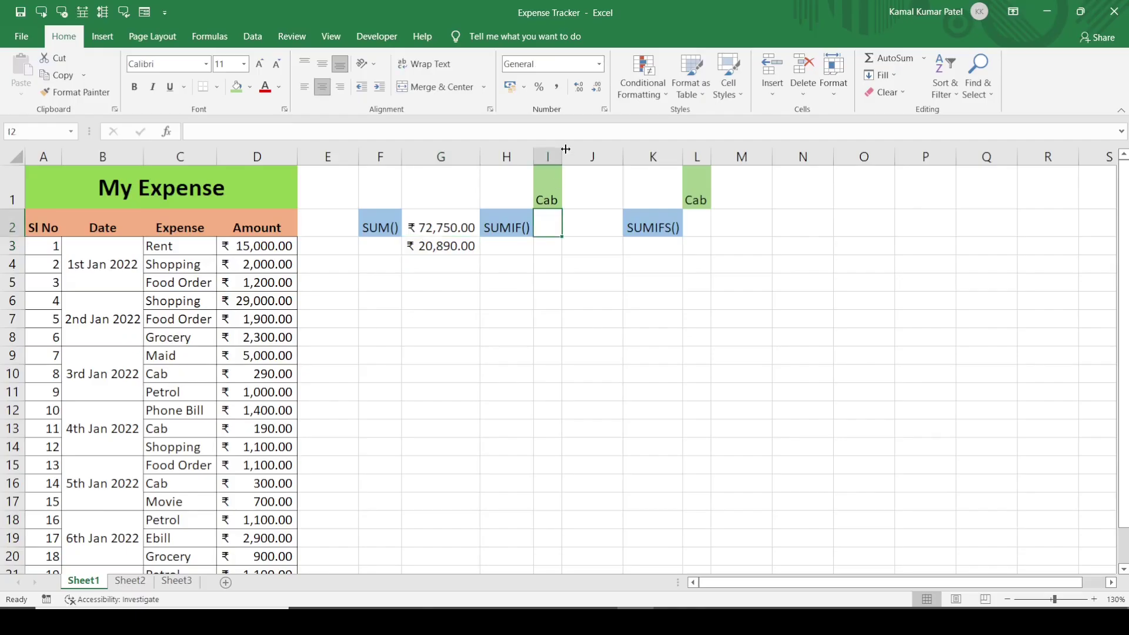
pyautogui.moveTo(561, 156); pyautogui.dragTo(623, 156)
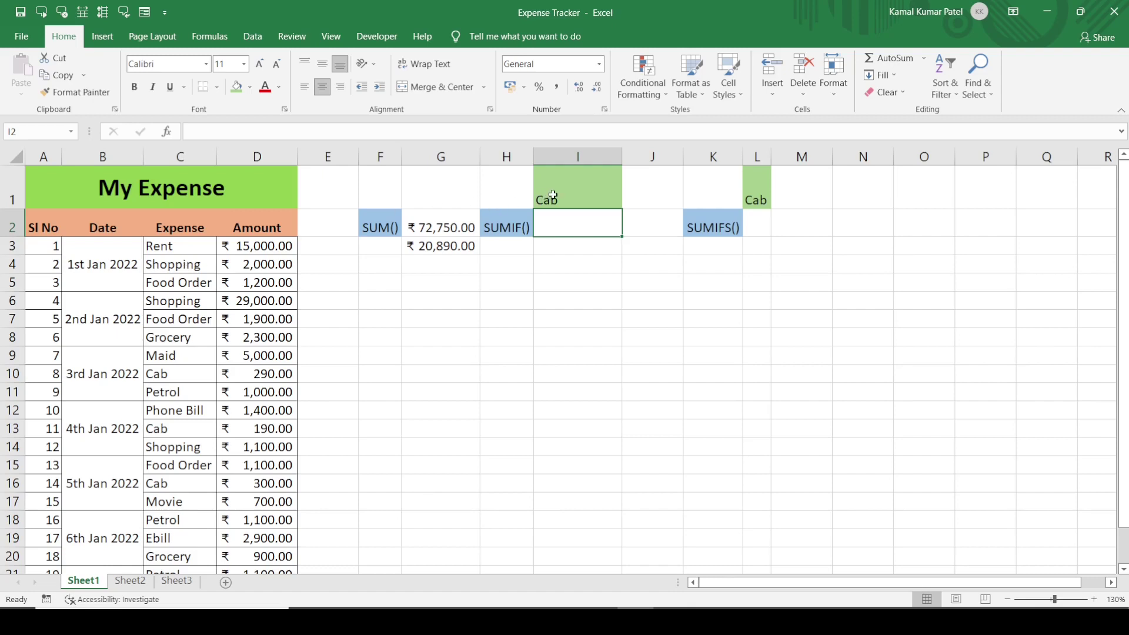
# Step: Start a SUMIF formula in cell I2 with the expense names C3:C23 as its range
pyautogui.click(576, 199)
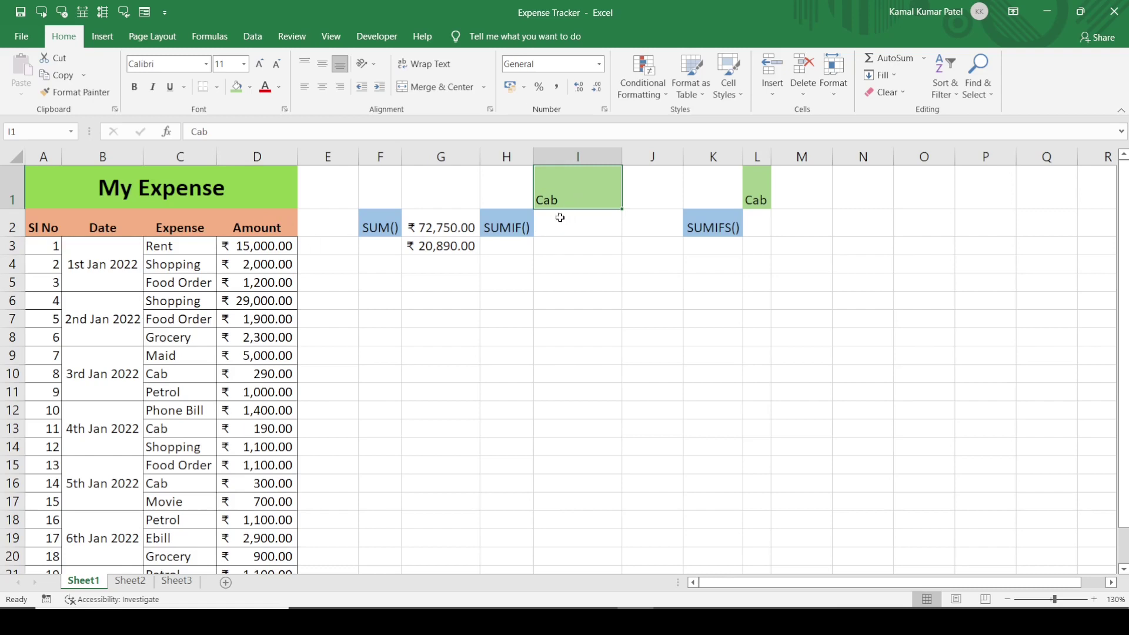
pyautogui.click(557, 222)
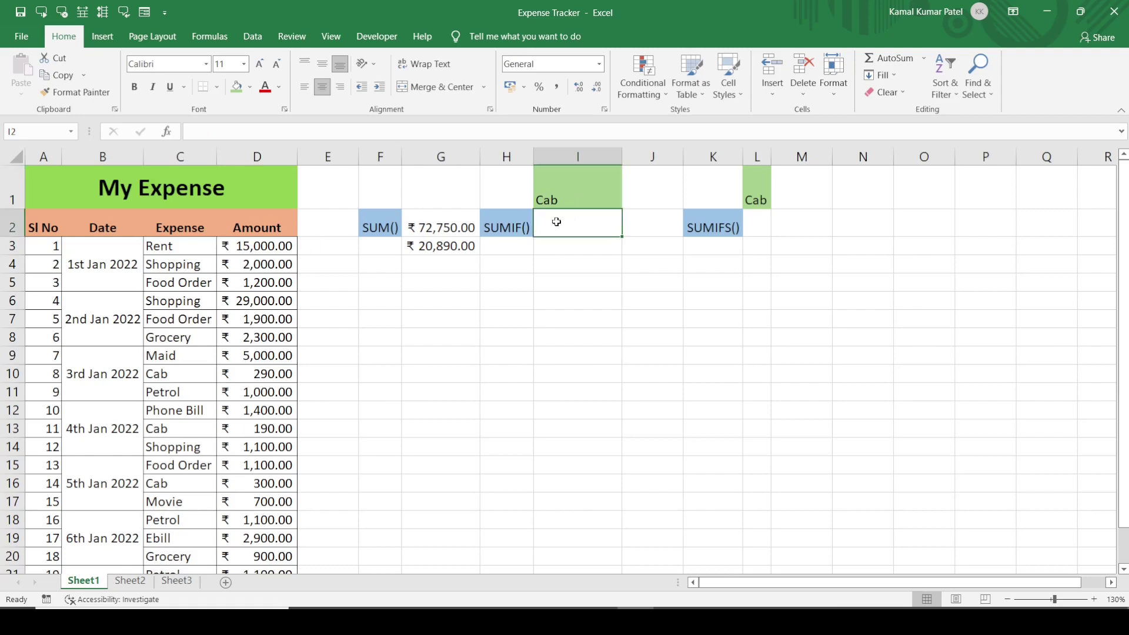
pyautogui.write('=sum')
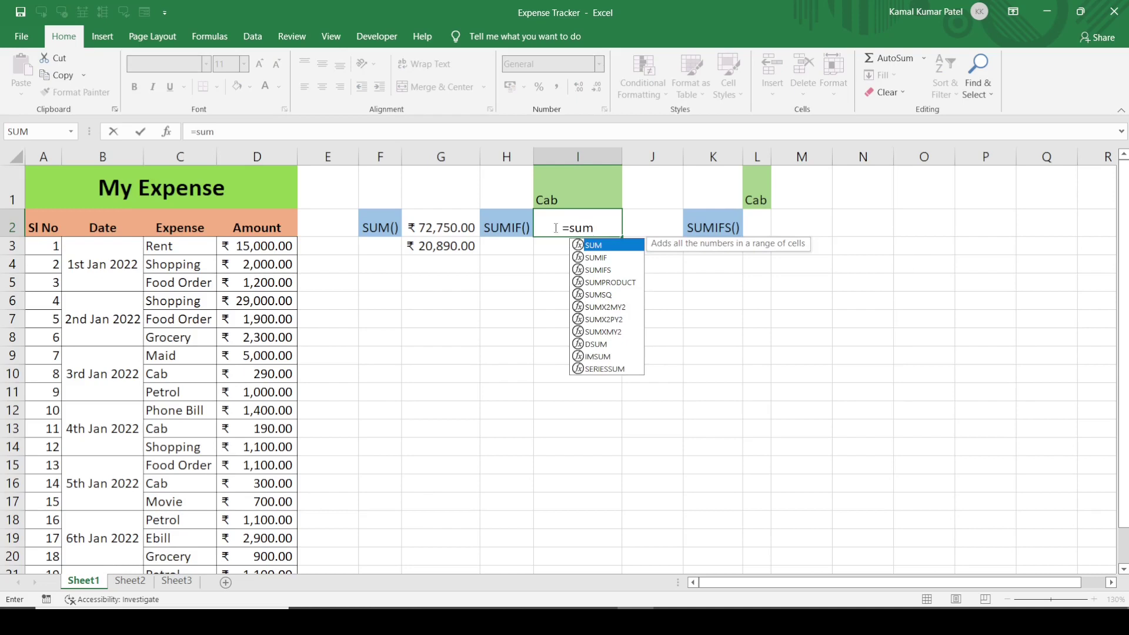
pyautogui.doubleClick(602, 260)
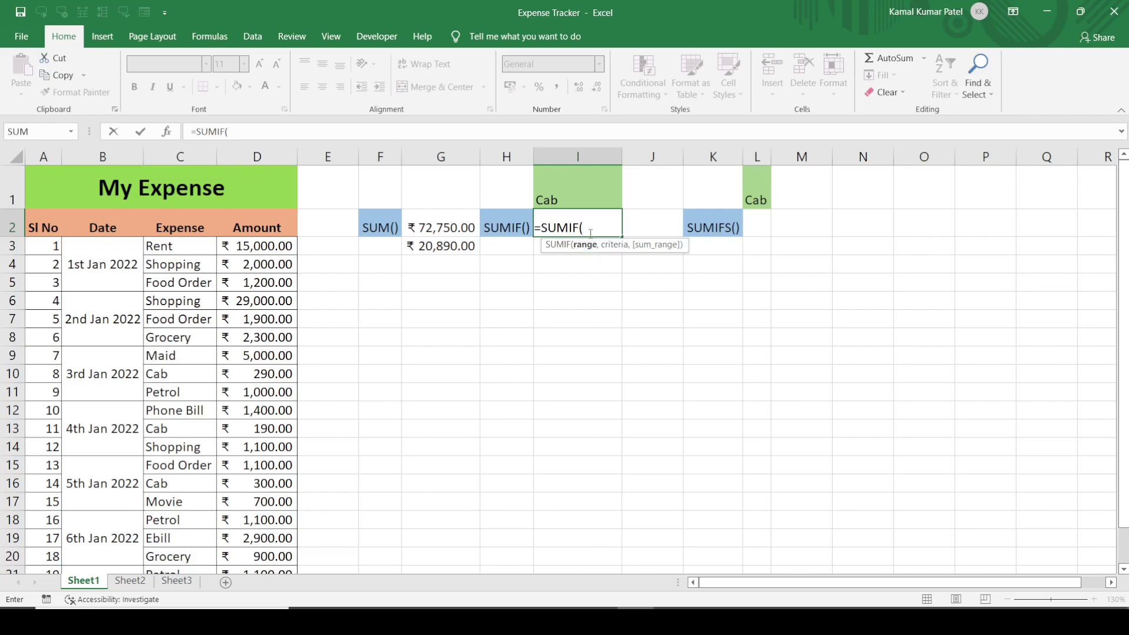
pyautogui.click(183, 245)
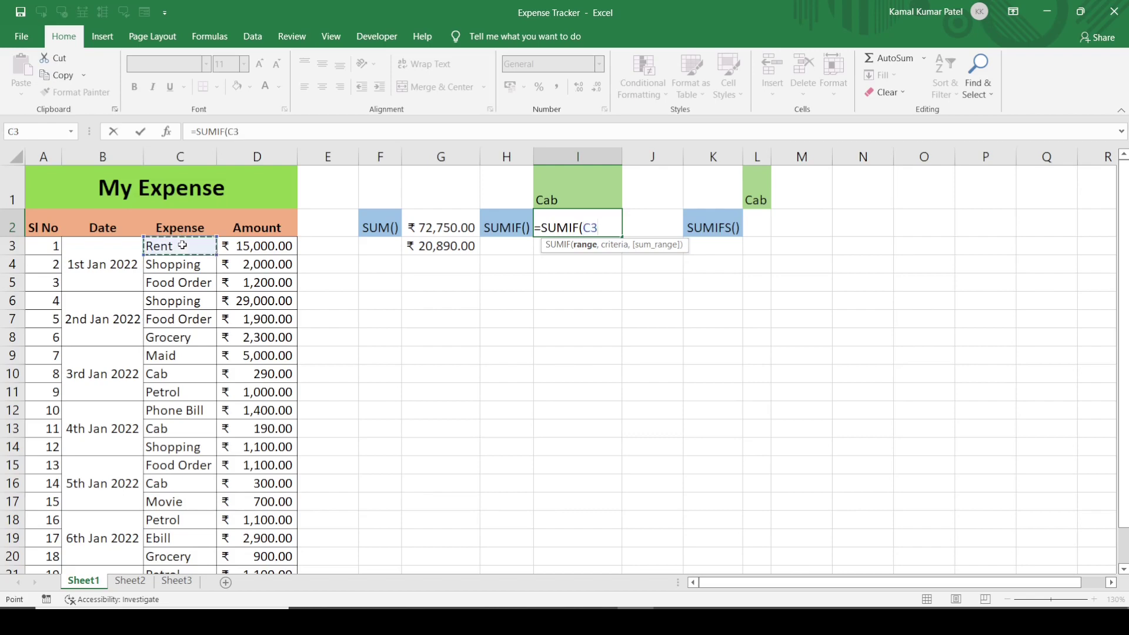
pyautogui.hotkey('ctrl', 'shift', 'Down')
pyautogui.scroll(1, 183, 246)
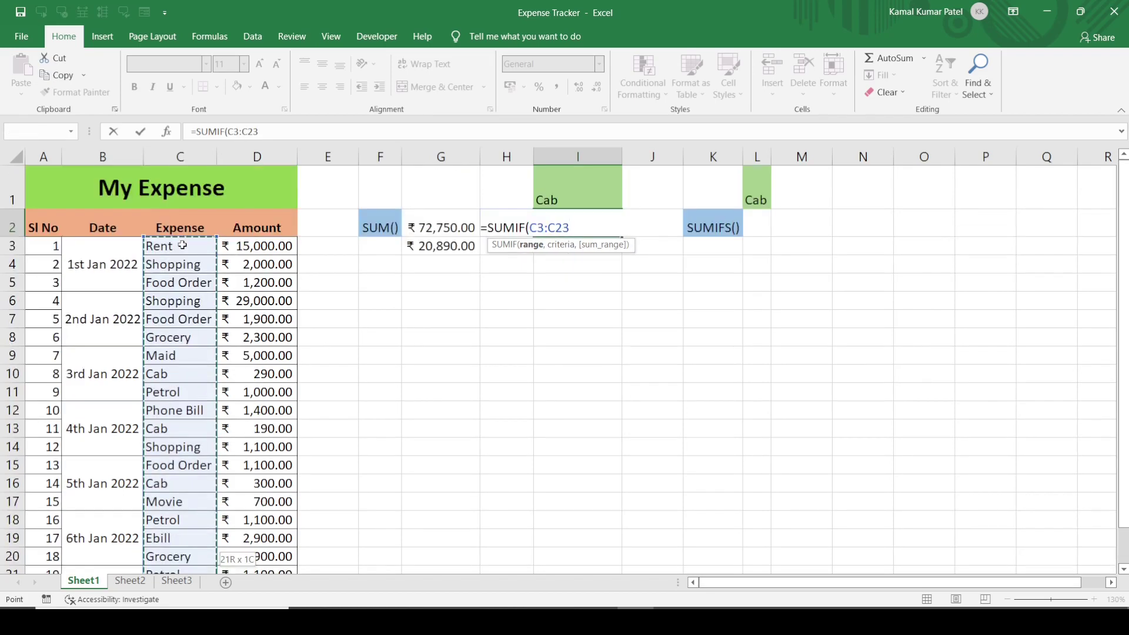
pyautogui.write(',')
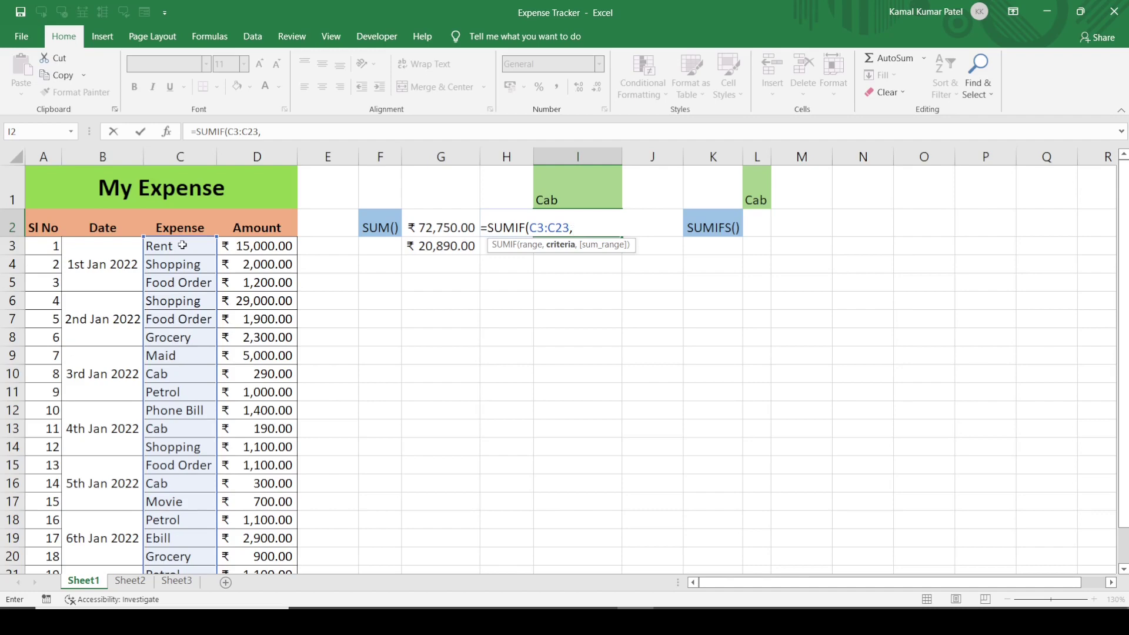
# Step: Complete the SUMIF formula in I2 with the criterion "Cab" and the sum range D3:D23
pyautogui.write('"")')
pyautogui.click(579, 227)
pyautogui.write('Cab",')
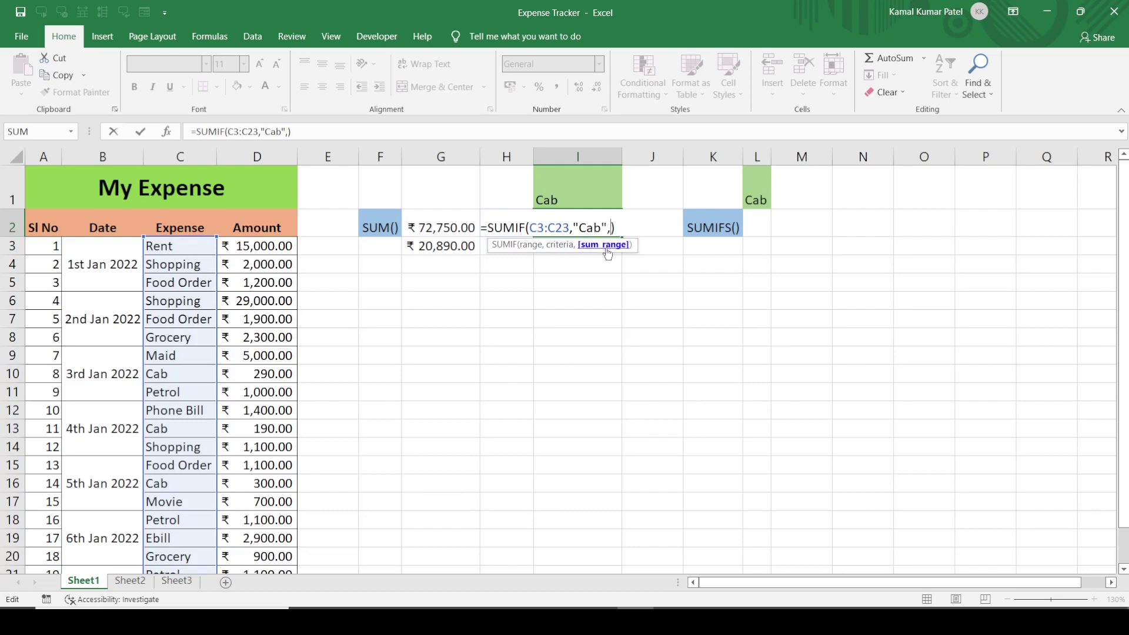
pyautogui.click(262, 247)
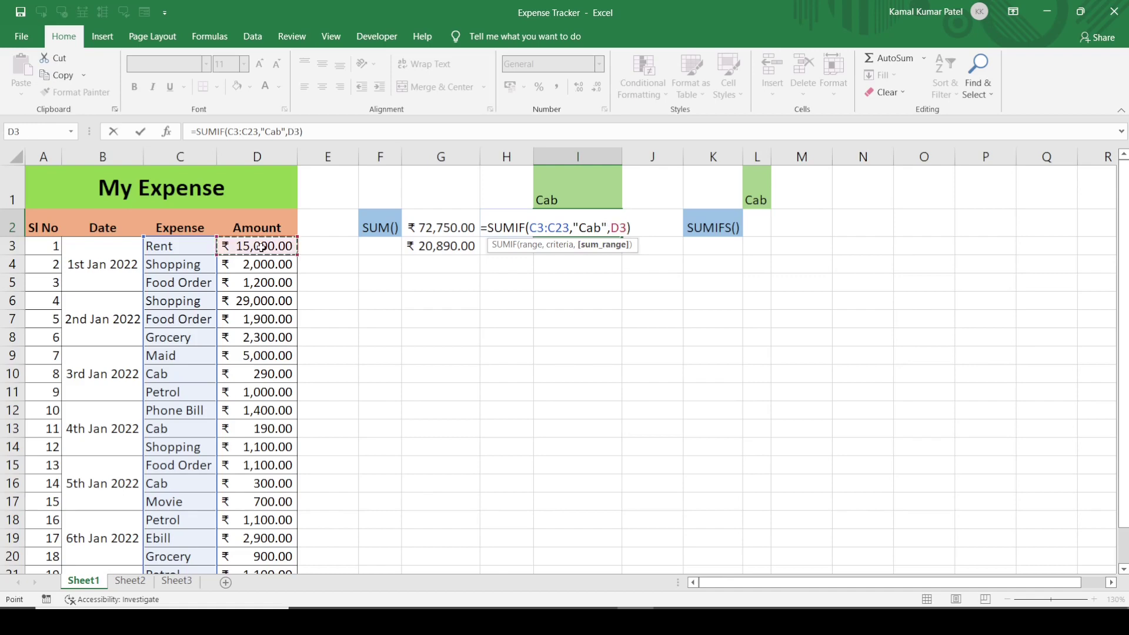
pyautogui.hotkey('ctrl', 'shift', 'Down')
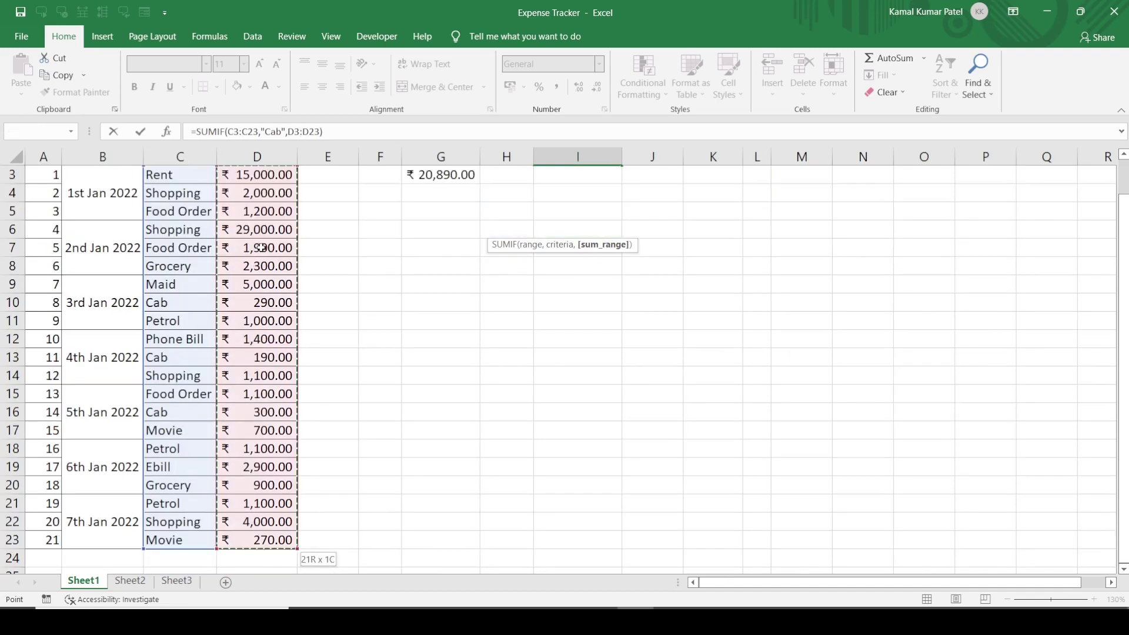
pyautogui.scroll(1, 262, 247)
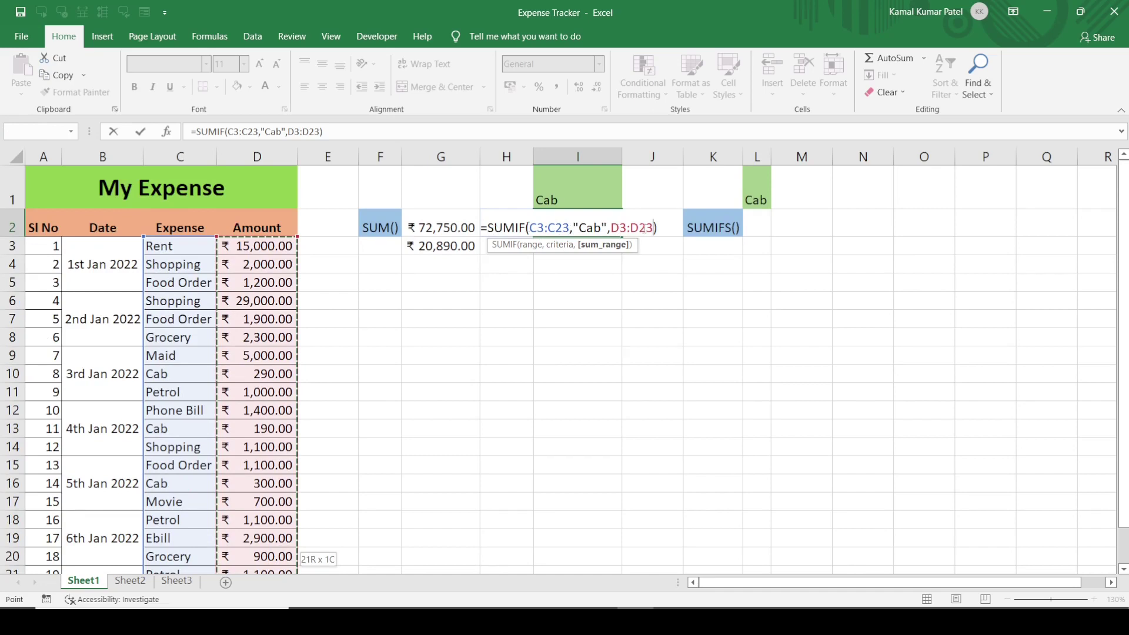
pyautogui.press('Return')
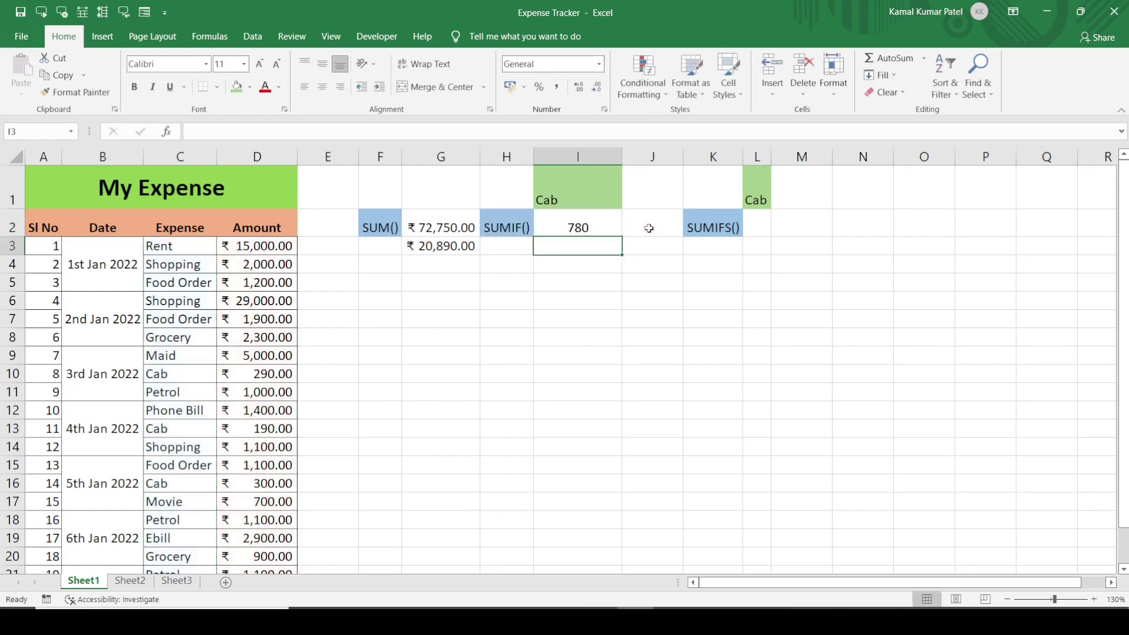
pyautogui.click(588, 228)
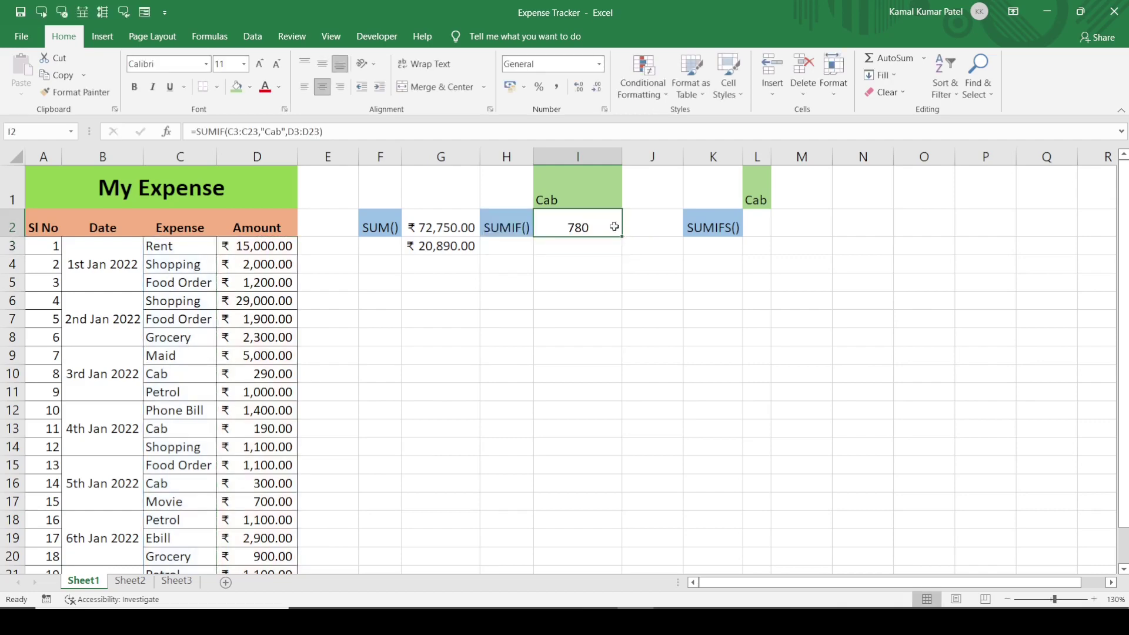
# Step: Filter the Expense column of the table to show only the Cab entries
pyautogui.click(185, 302)
pyautogui.click(253, 36)
pyautogui.click(481, 71)
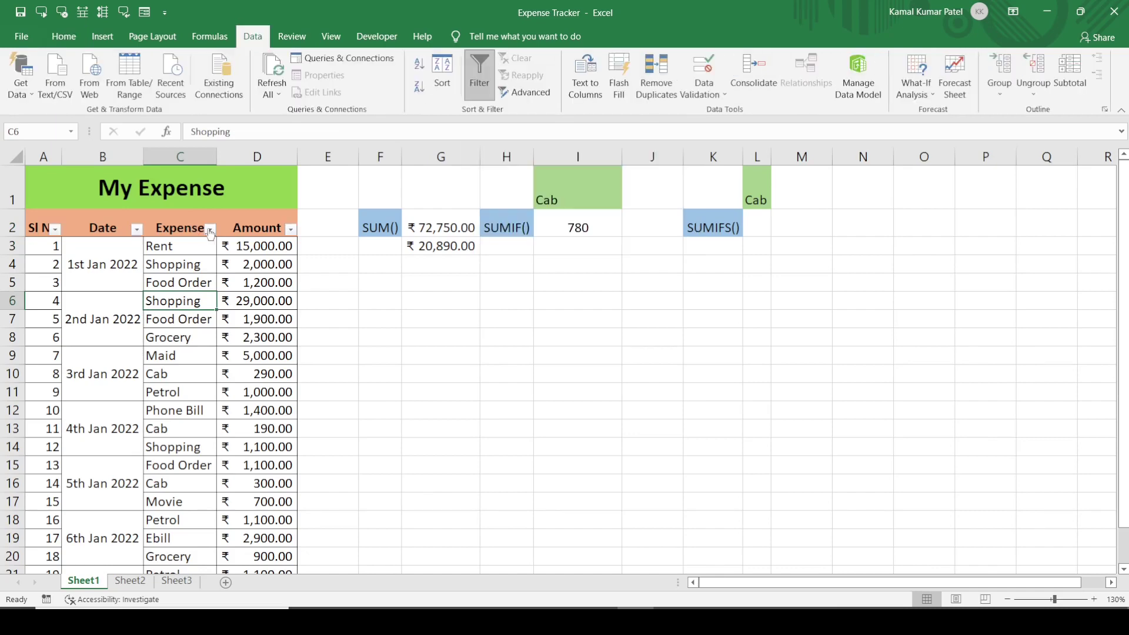
pyautogui.click(210, 228)
pyautogui.click(60, 392)
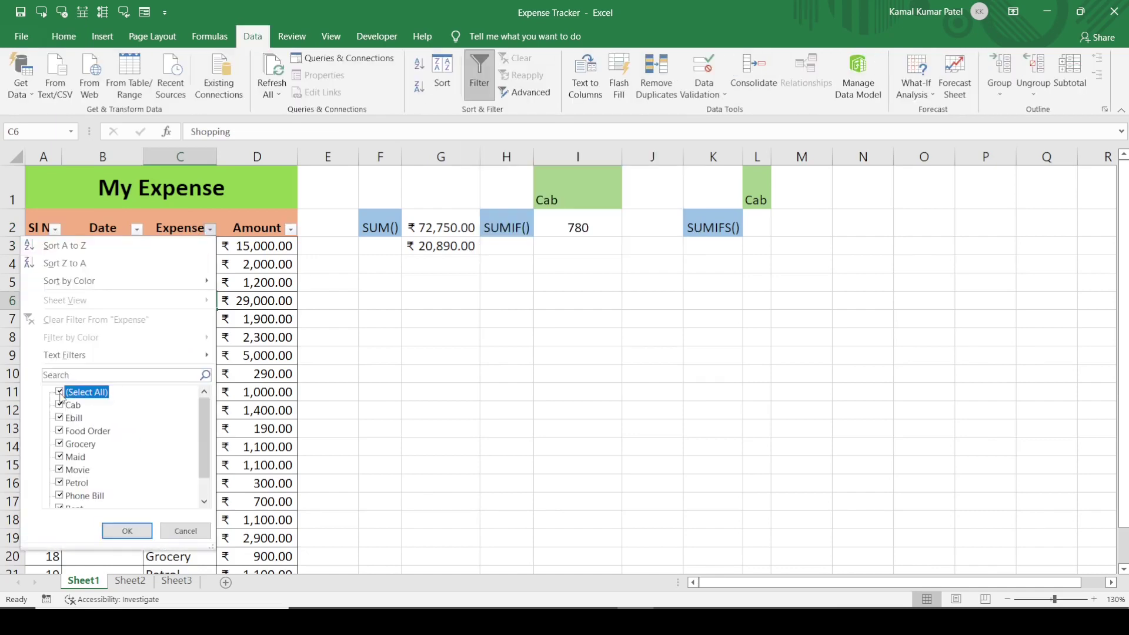
pyautogui.click(60, 404)
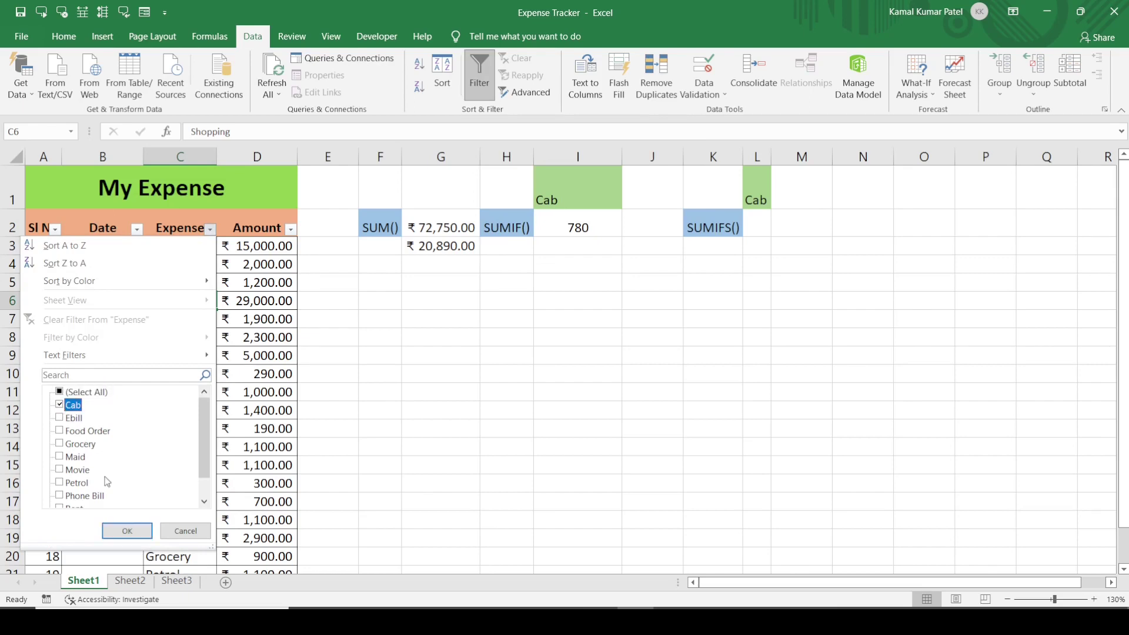
pyautogui.click(121, 530)
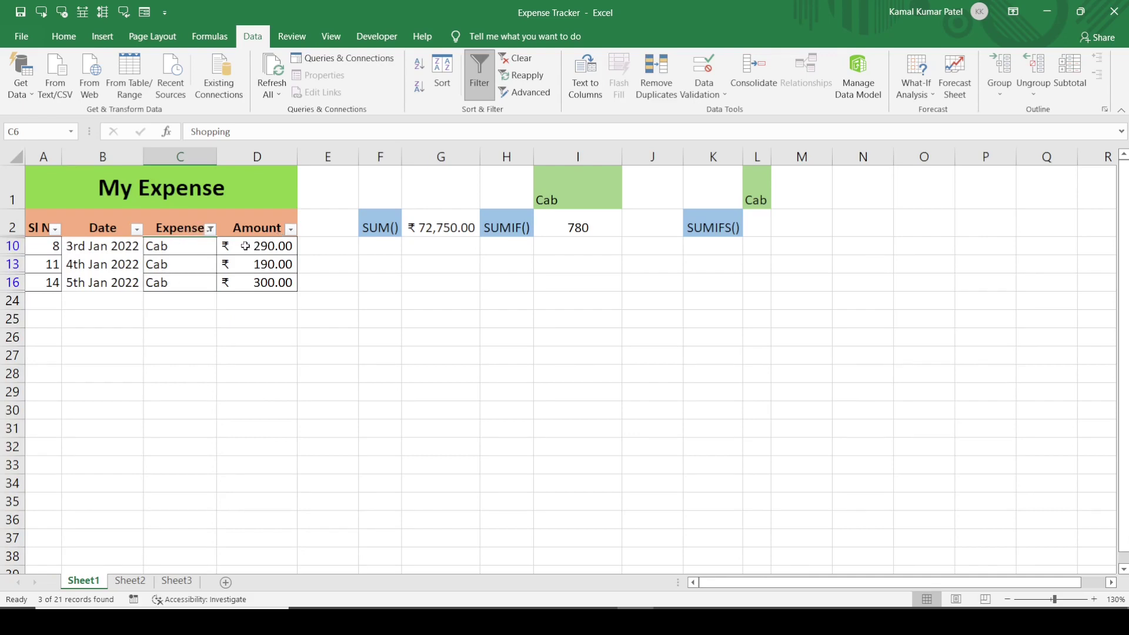
# Step: Check the sum of the filtered Cab amounts against the SUMIF result in I2, and remove the filter
pyautogui.moveTo(242, 246); pyautogui.dragTo(244, 283)
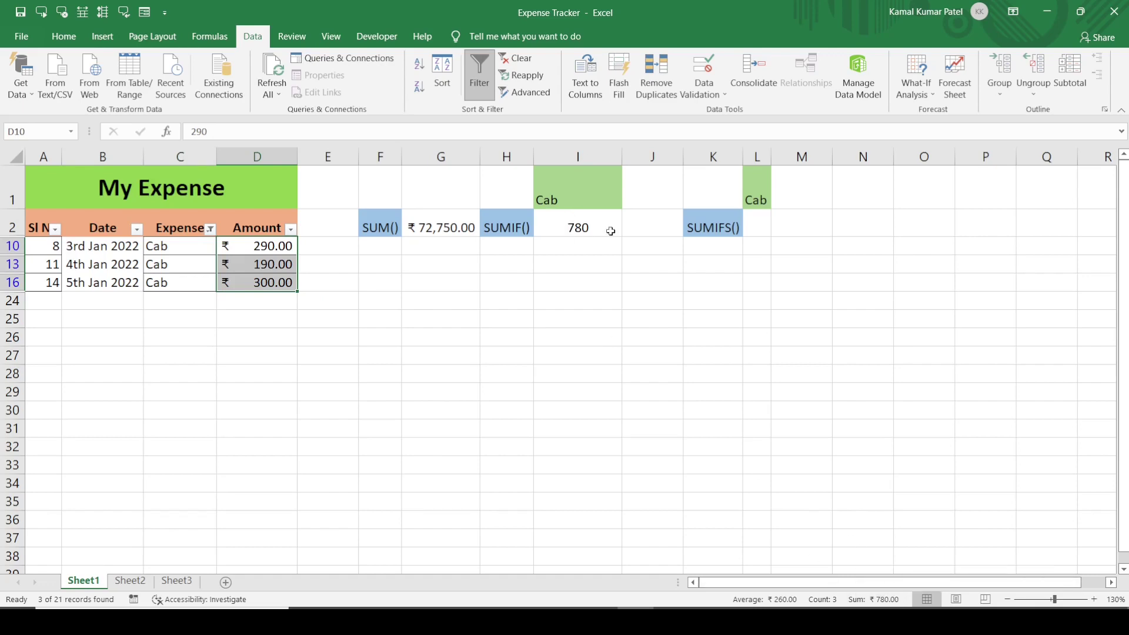
pyautogui.click(590, 228)
pyautogui.hotkey('ctrl', 'shift', 'l')
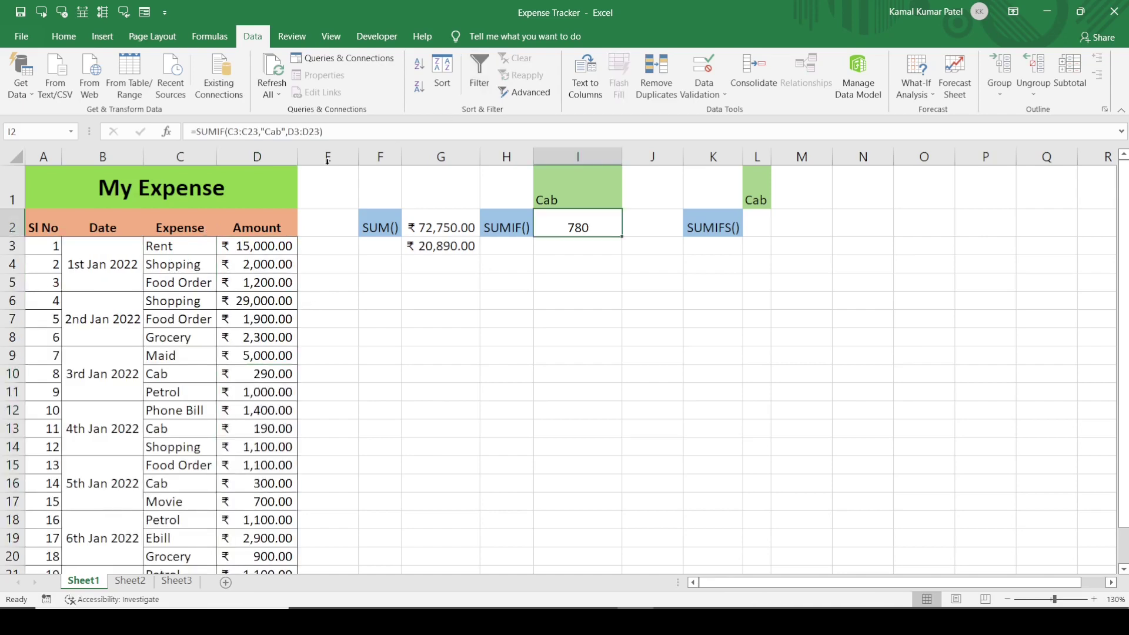
# Step: Replace the "Cab" text criterion in I2's SUMIF formula with a reference to cell I1
pyautogui.click(286, 132)
pyautogui.press('BackSpace')
pyautogui.press('BackSpace')
pyautogui.press('BackSpace')
pyautogui.press('BackSpace')
pyautogui.press('BackSpace')
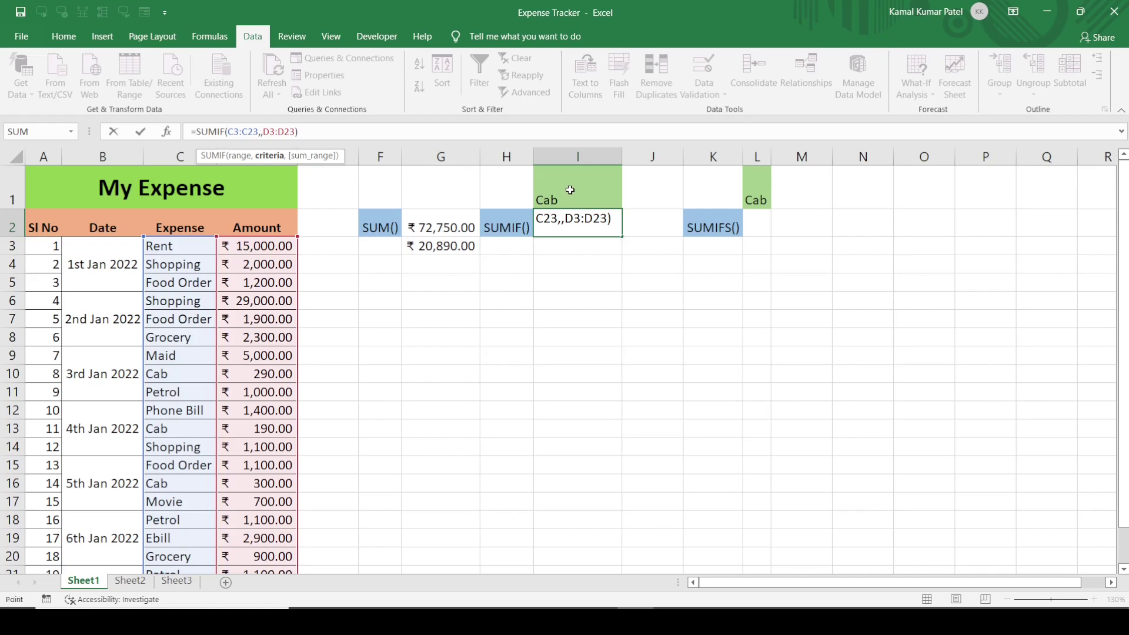
pyautogui.click(570, 190)
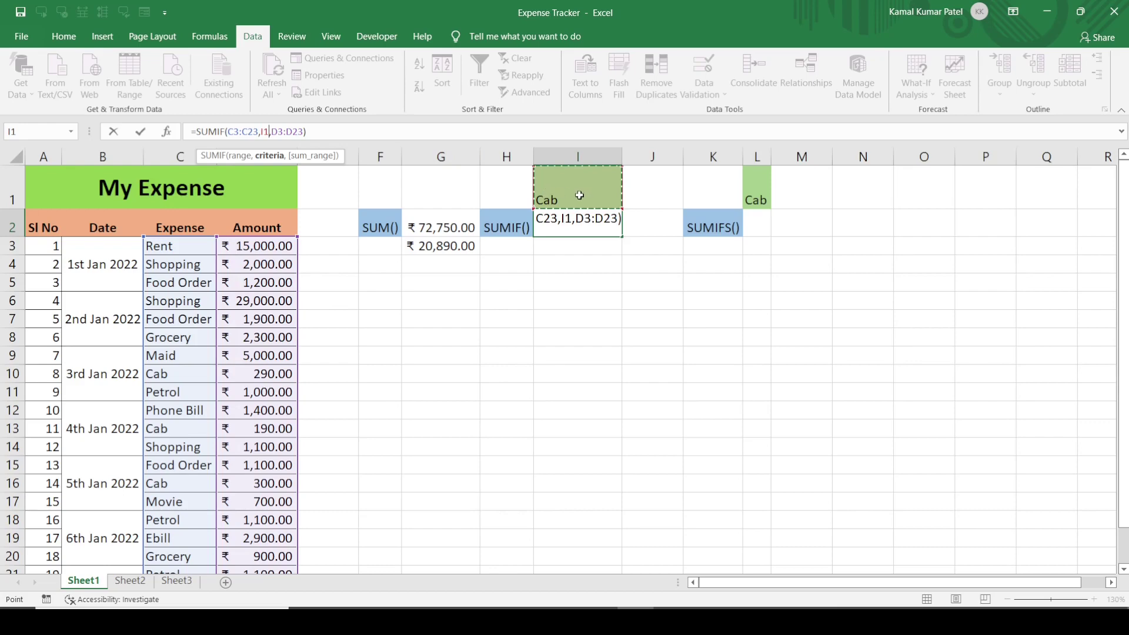
pyautogui.click(326, 135)
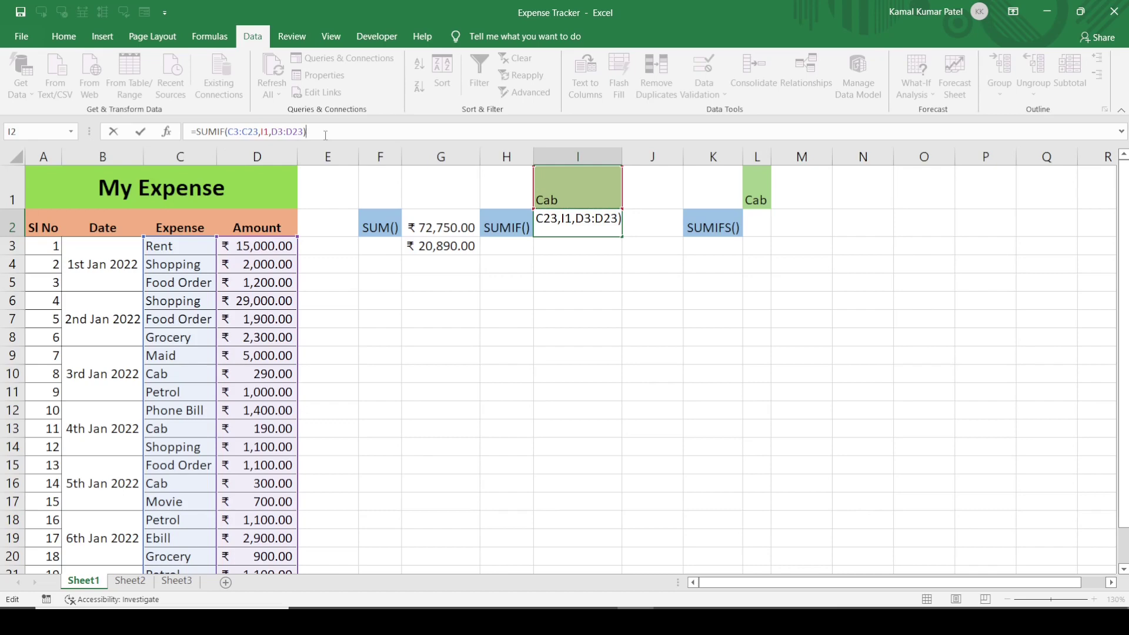
pyautogui.press('Return')
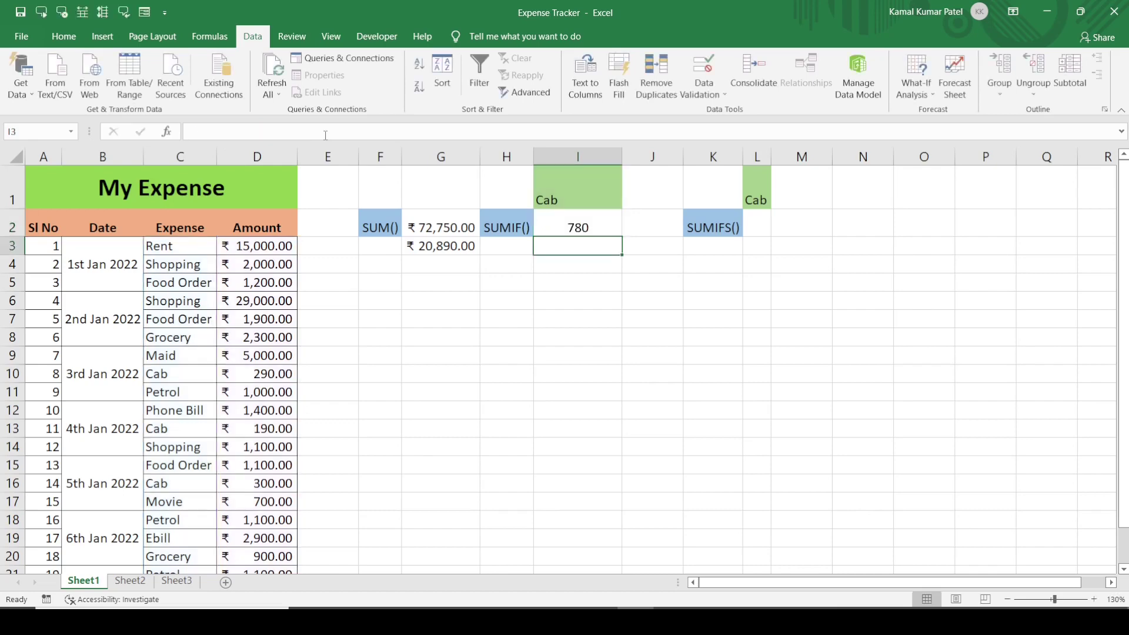
pyautogui.click(600, 229)
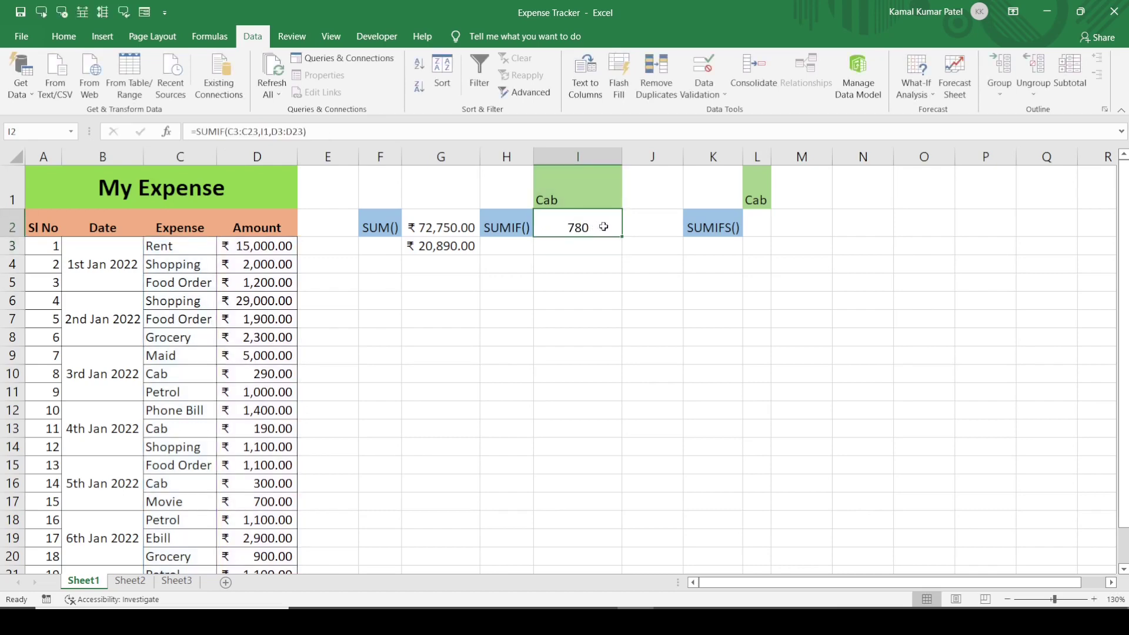
# Step: Copy Food Order from cell C7 into the criterion cell I1
pyautogui.click(564, 192)
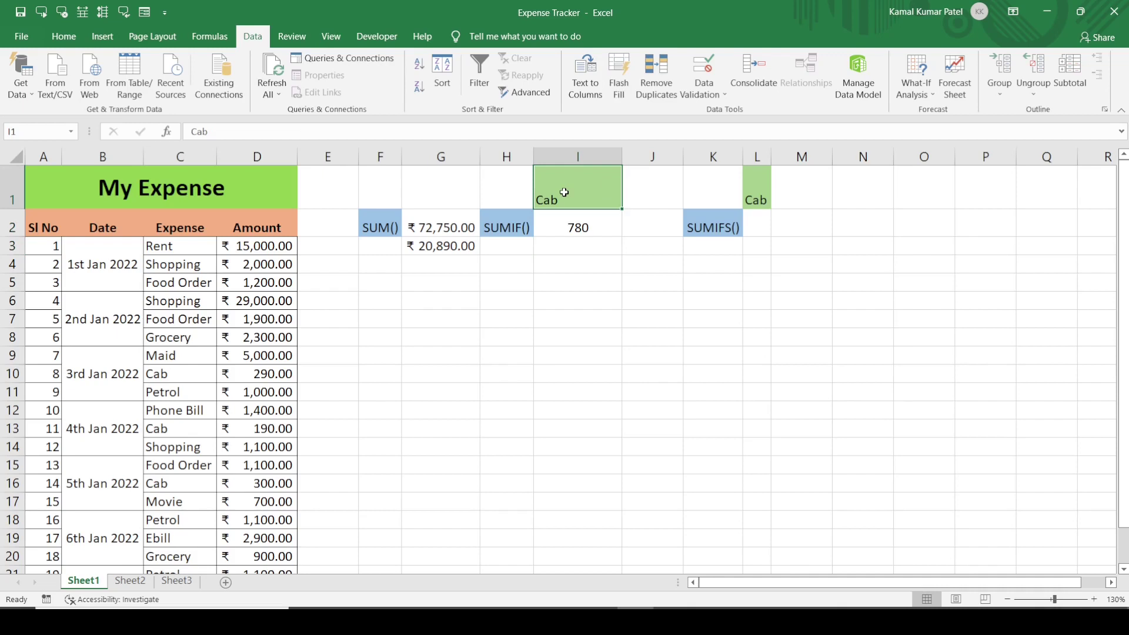
pyautogui.click(176, 321)
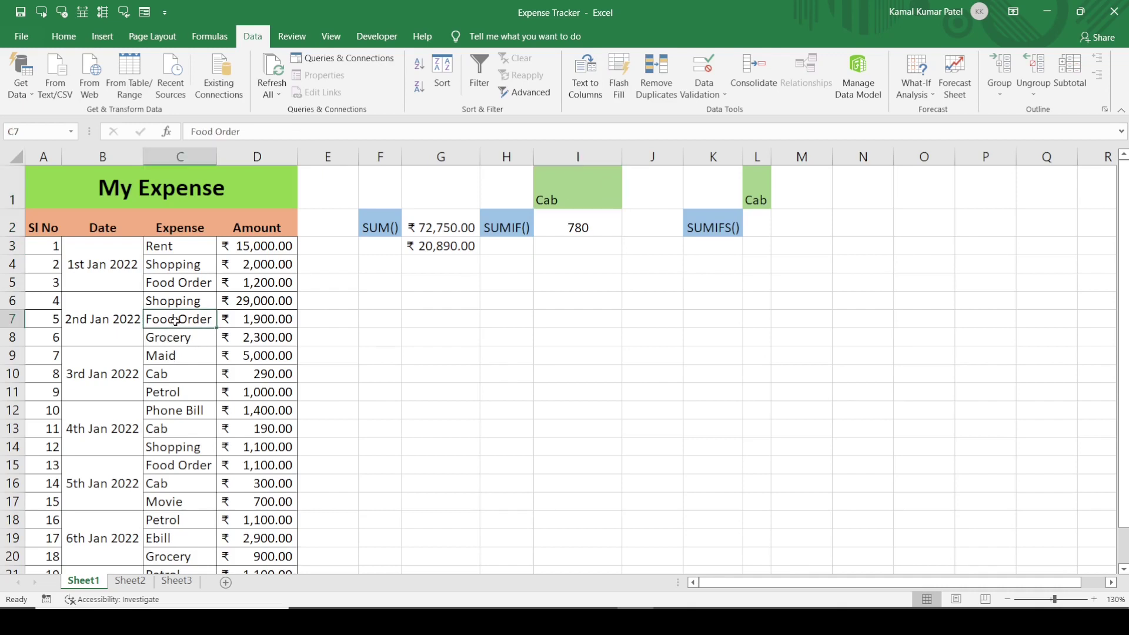
pyautogui.hotkey('ctrl', 'c')
pyautogui.click(568, 193)
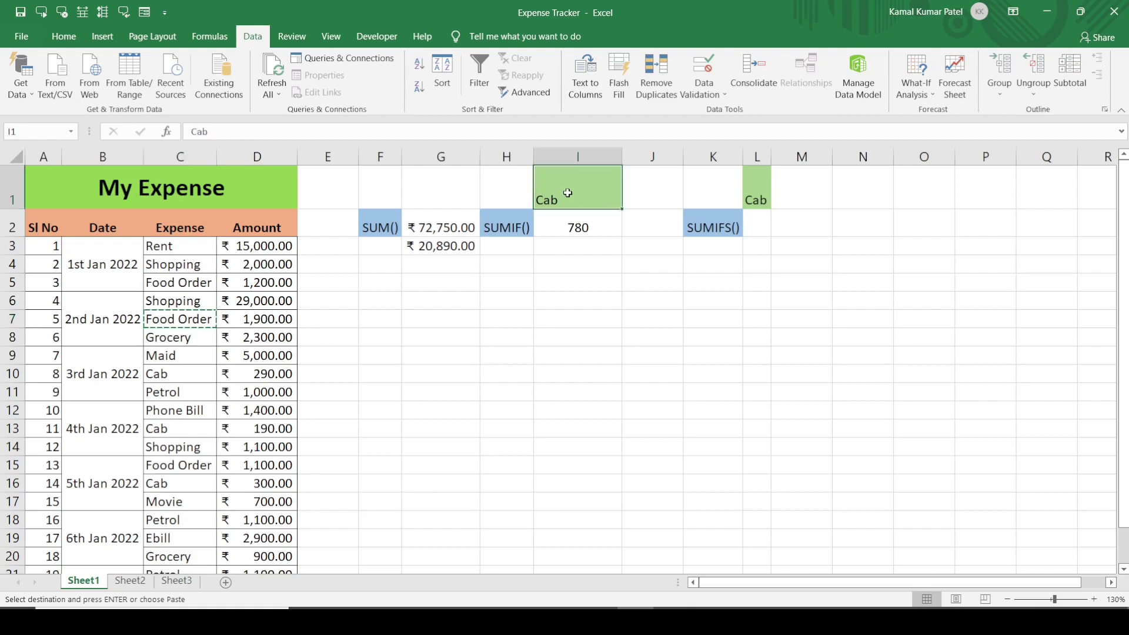
pyautogui.hotkey('ctrl', 'v')
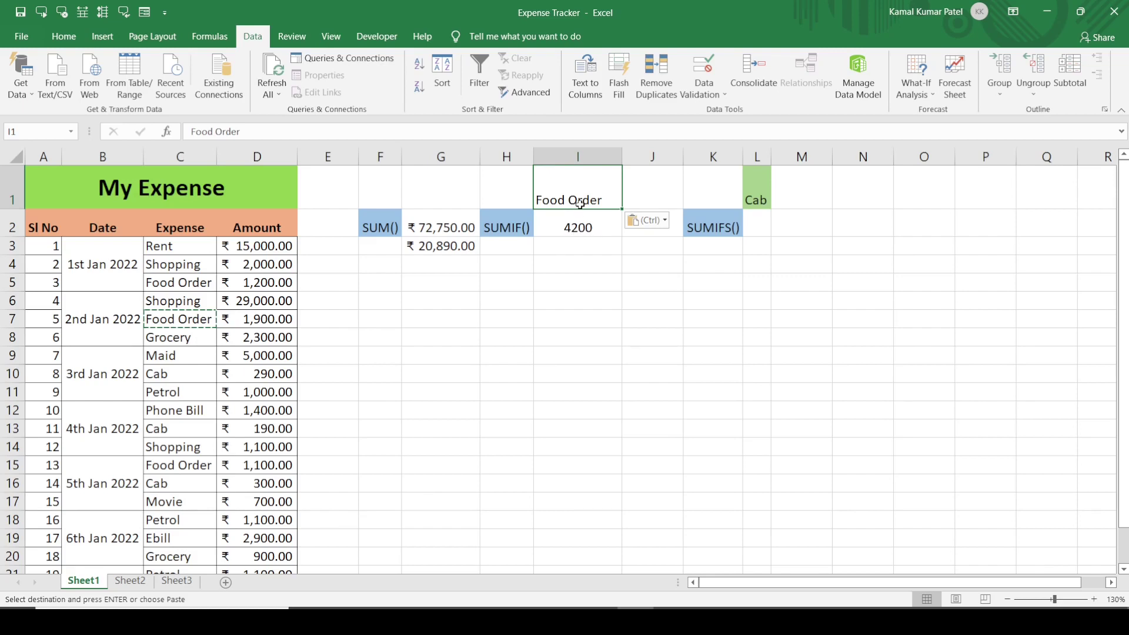
# Step: Check the I2 result against the sum of the amounts filtered to Food Order, and remove the filter
pyautogui.click(173, 312)
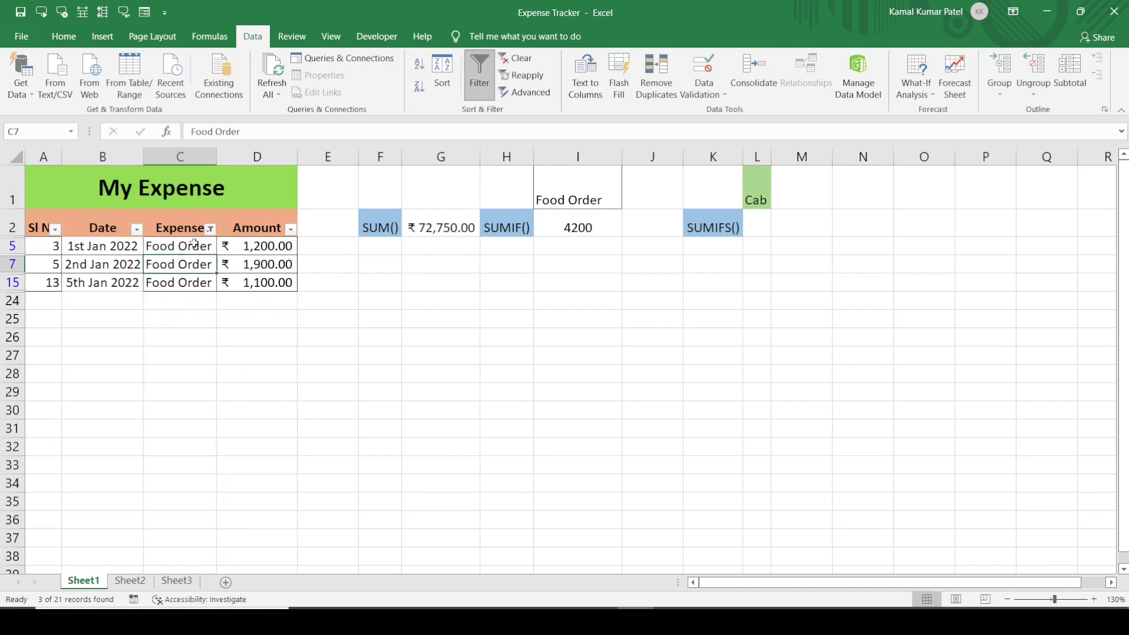
pyautogui.moveTo(241, 247); pyautogui.dragTo(240, 283)
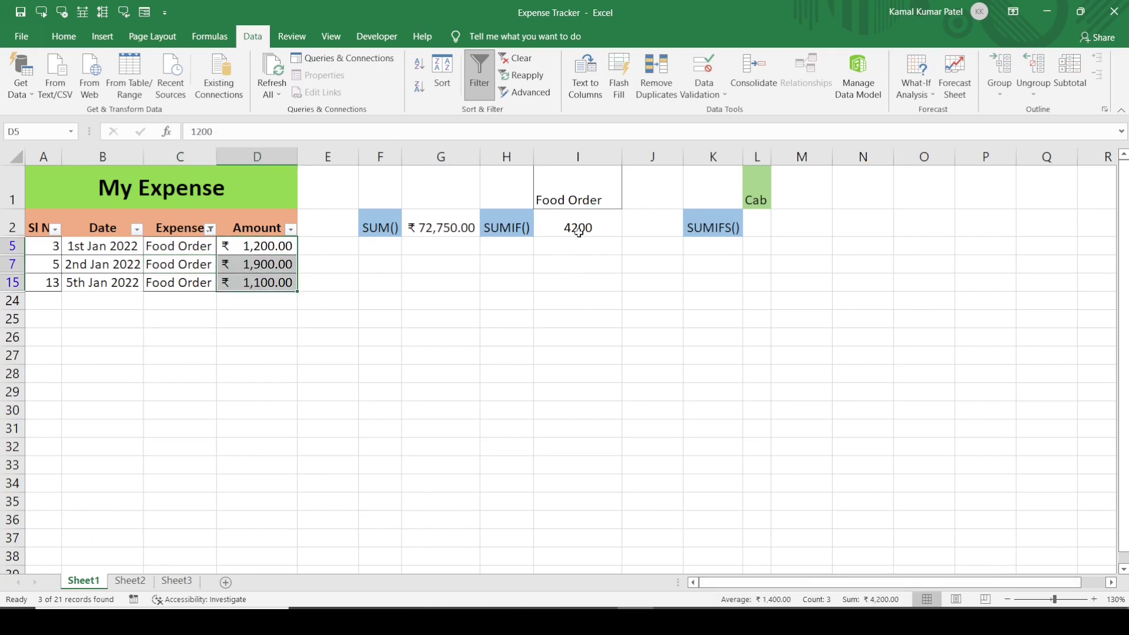
pyautogui.click(609, 225)
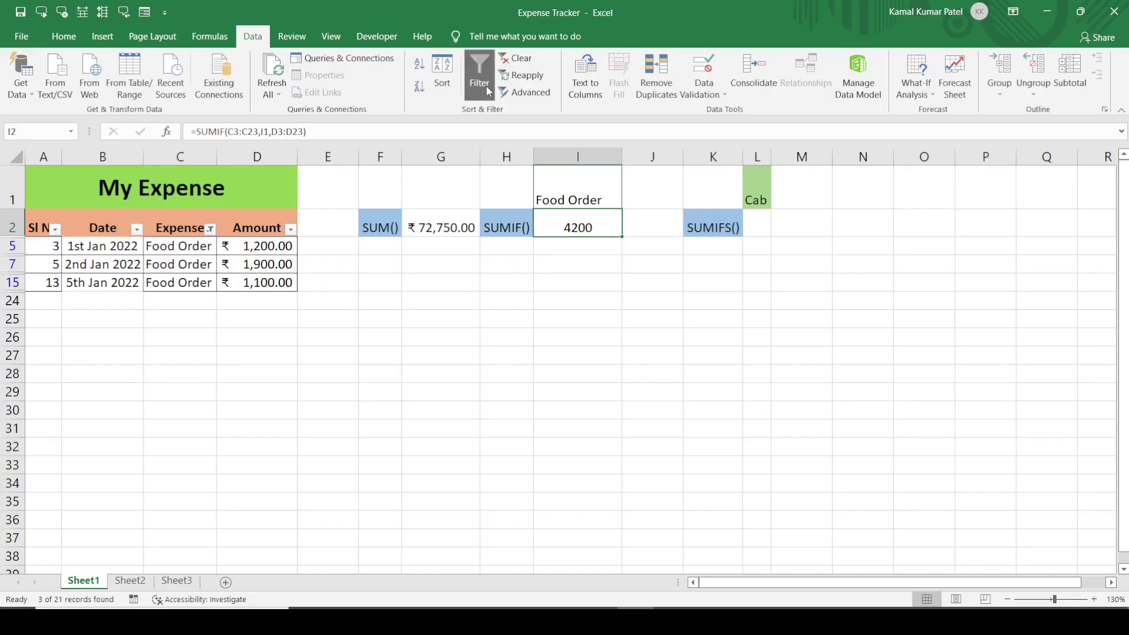
pyautogui.click(485, 86)
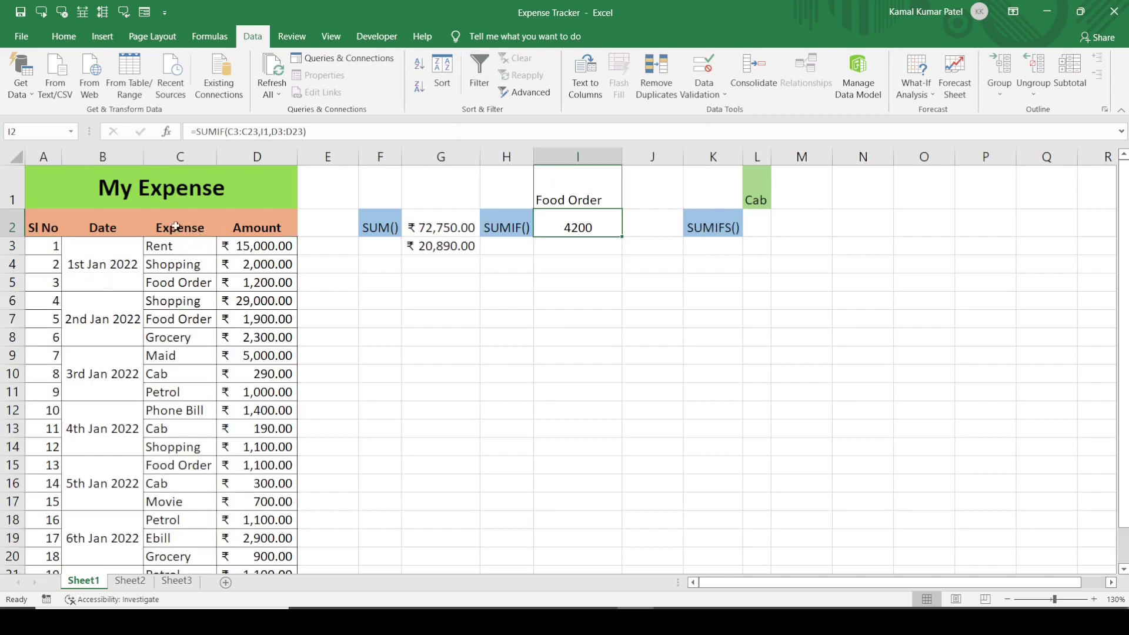
# Step: Insert a new column before the Amount column and enter Desc as its header in D2
pyautogui.click(242, 159)
pyautogui.rightClick(242, 158)
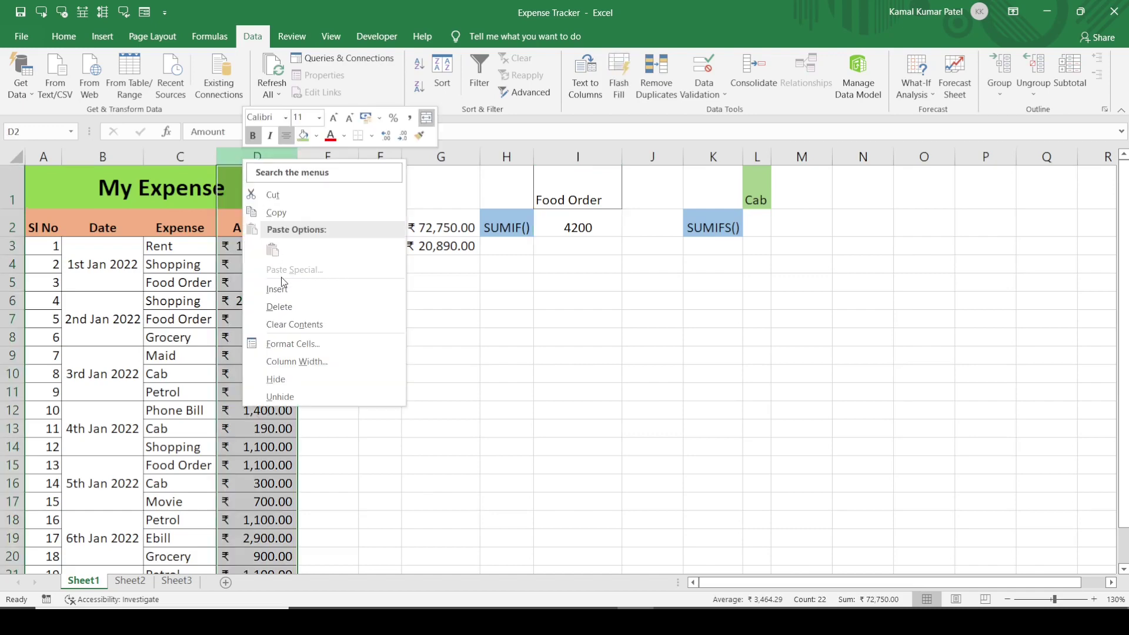
pyautogui.click(277, 289)
pyautogui.click(242, 223)
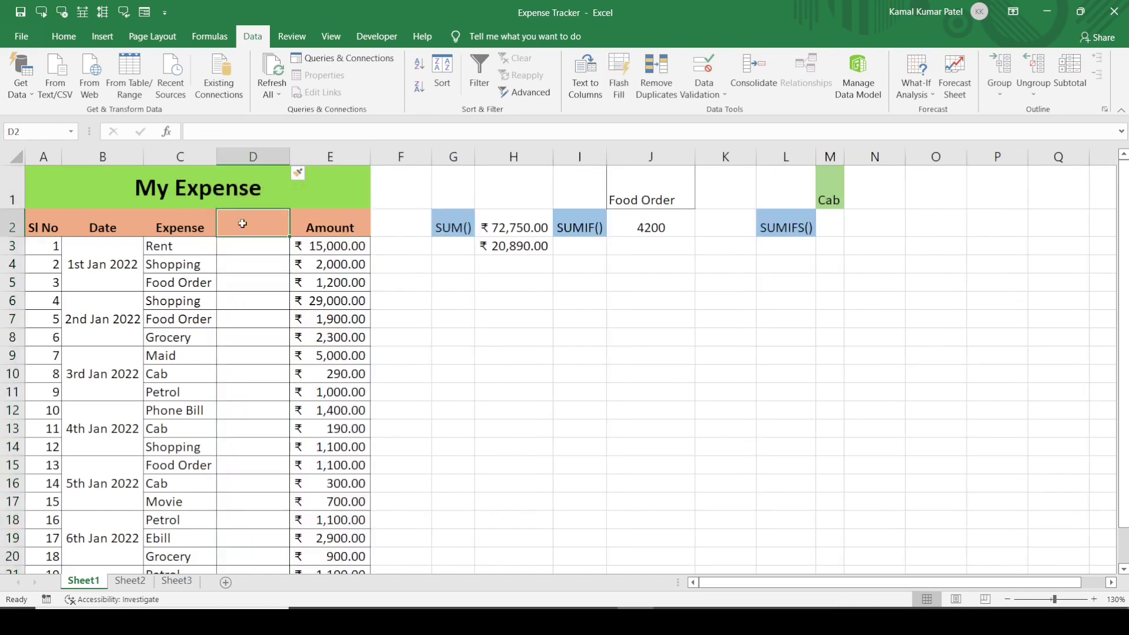
pyautogui.write('Desc')
pyautogui.press('Return')
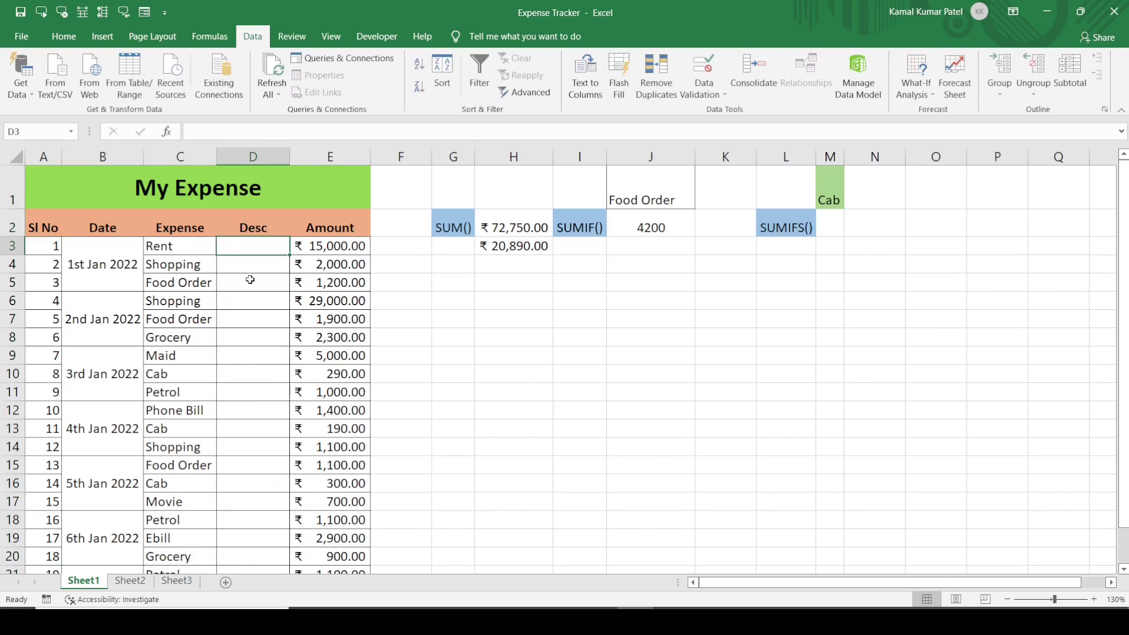
# Step: Filter the table to Cab, enter Office, Market and Office in Desc cells D10, D13 and D16, and remove the filter
pyautogui.click(251, 282)
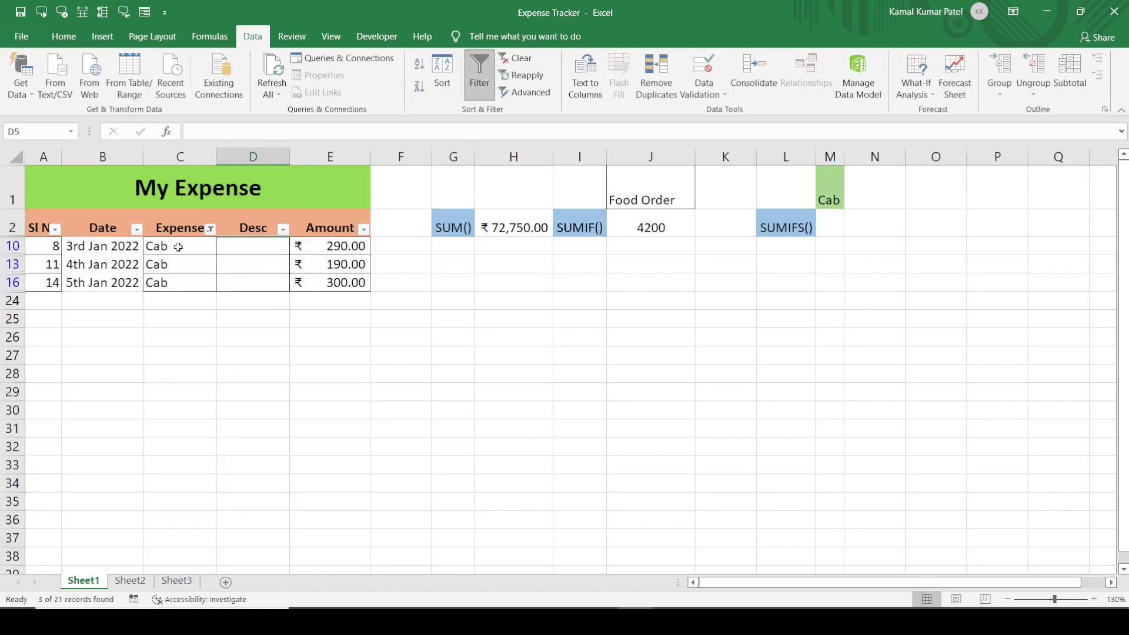
pyautogui.click(257, 249)
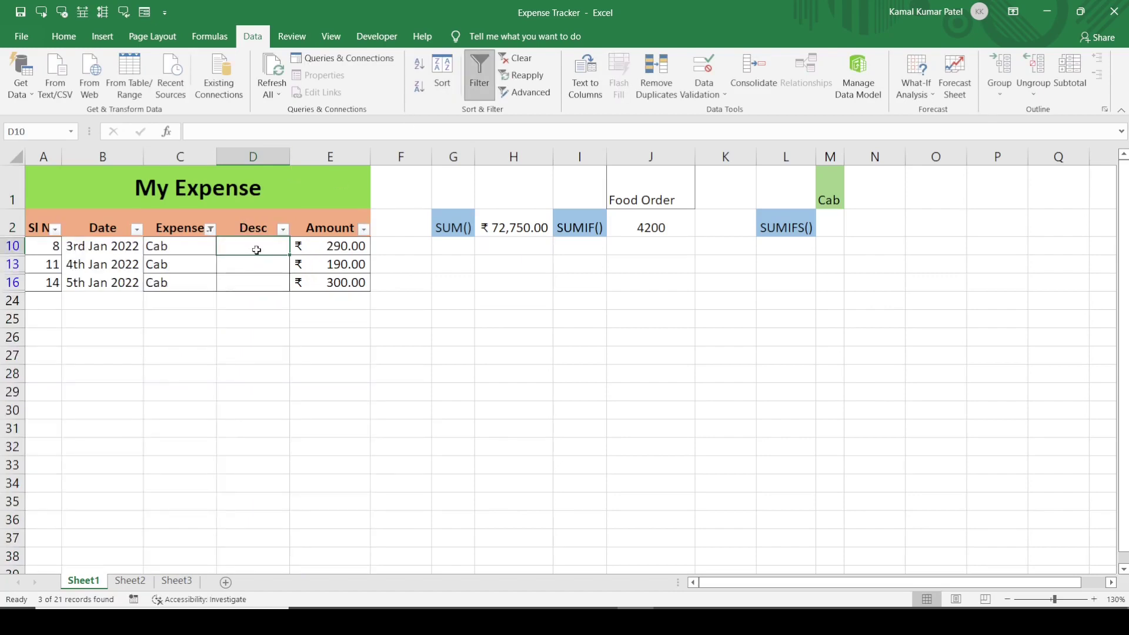
pyautogui.write('Office')
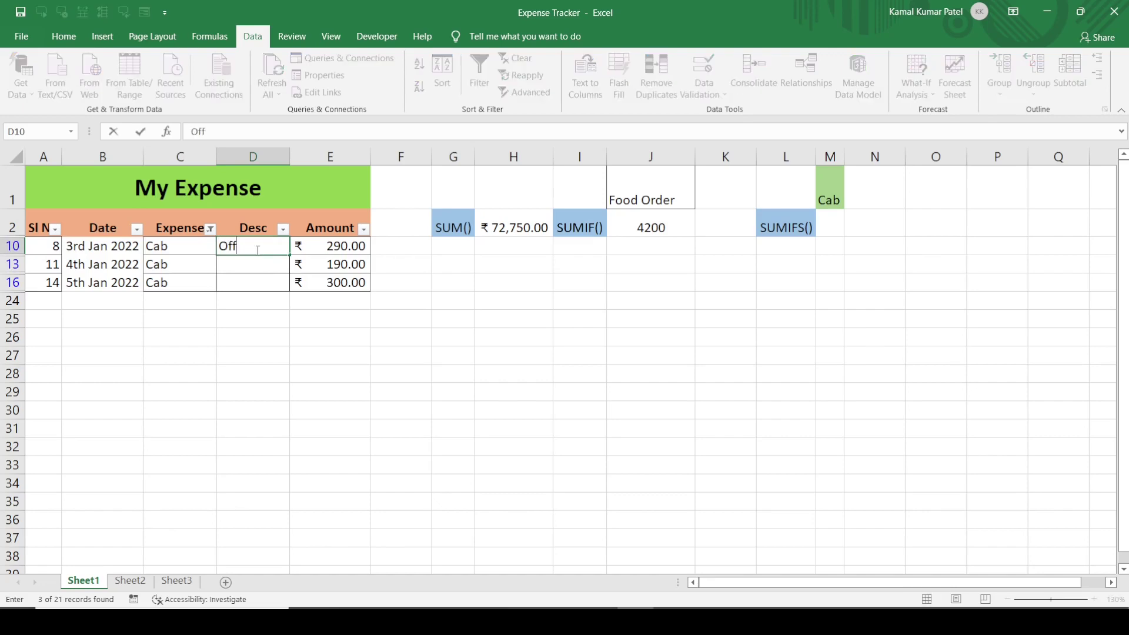
pyautogui.click(245, 267)
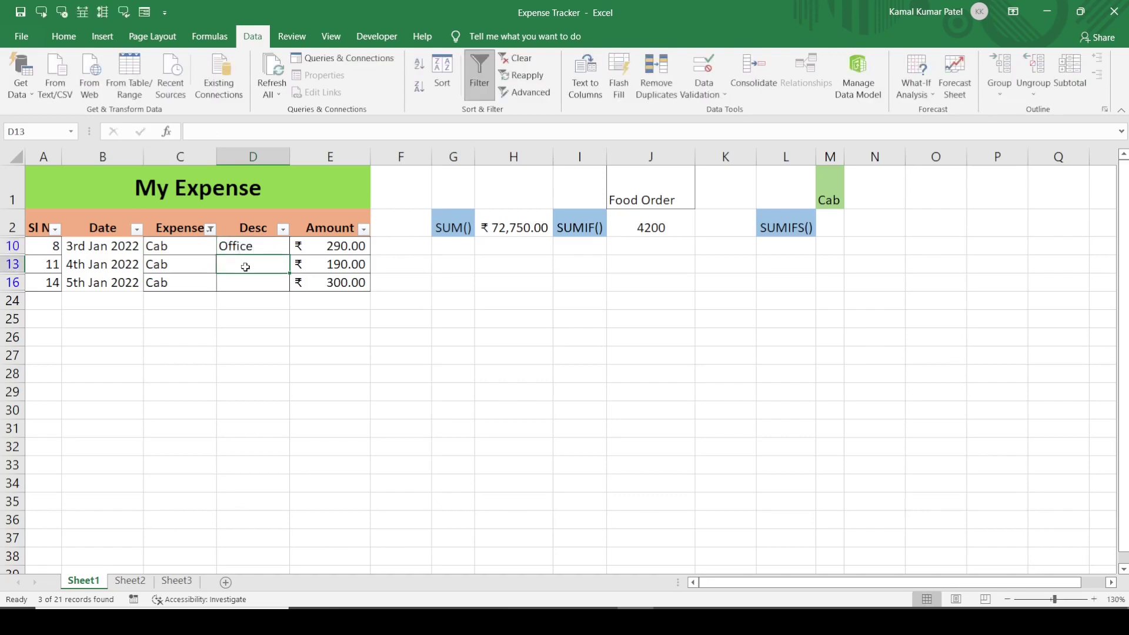
pyautogui.write('Market')
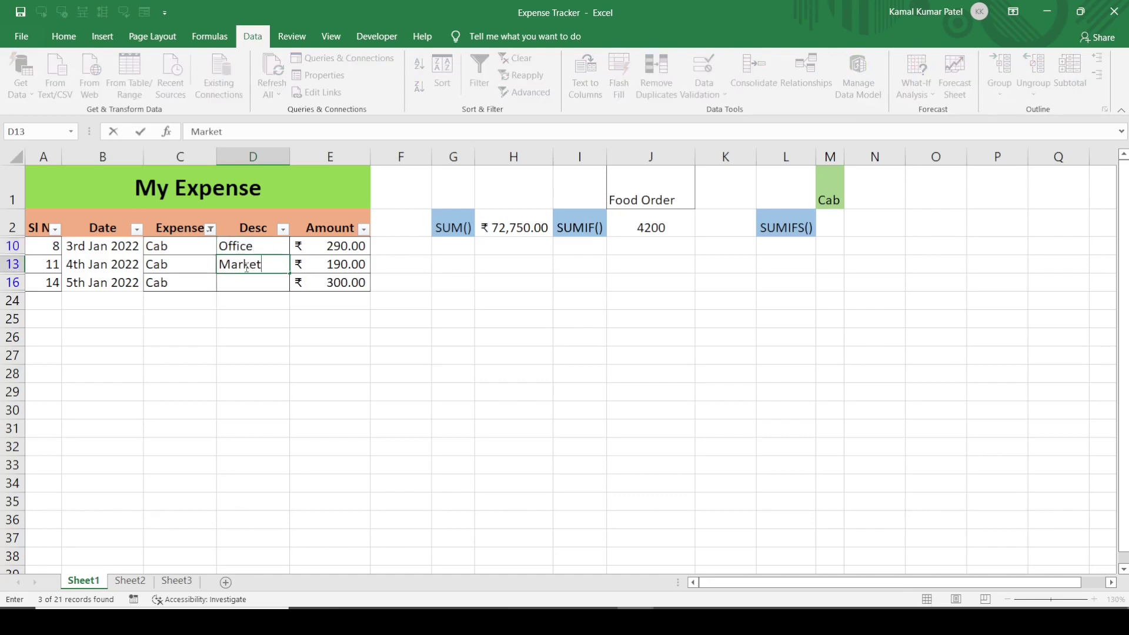
pyautogui.click(247, 283)
pyautogui.write('Office')
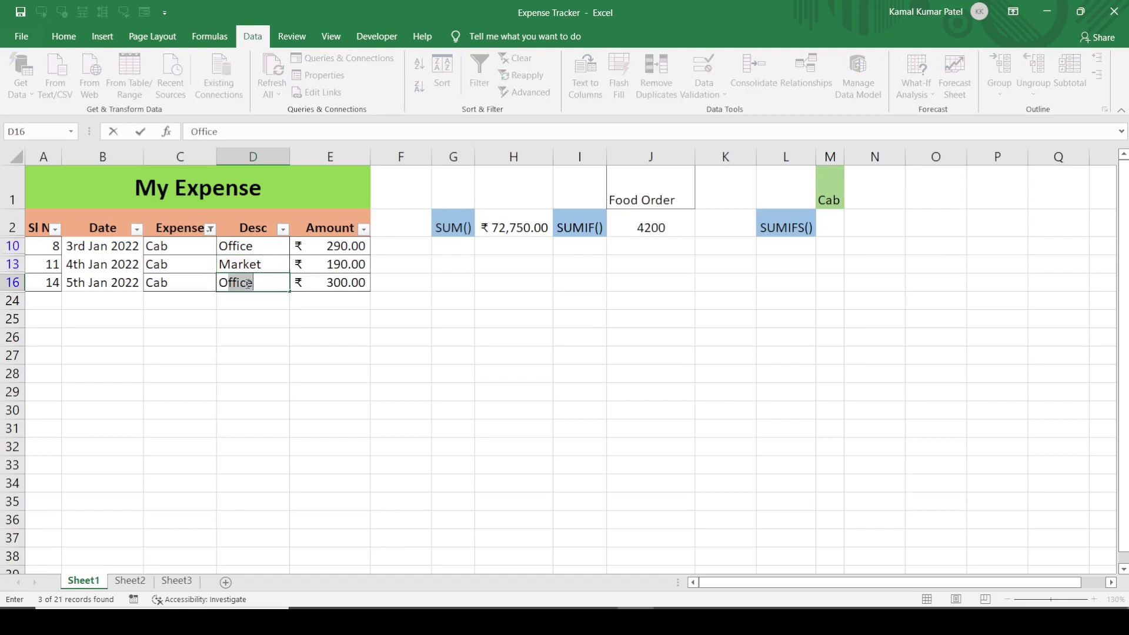
pyautogui.click(250, 264)
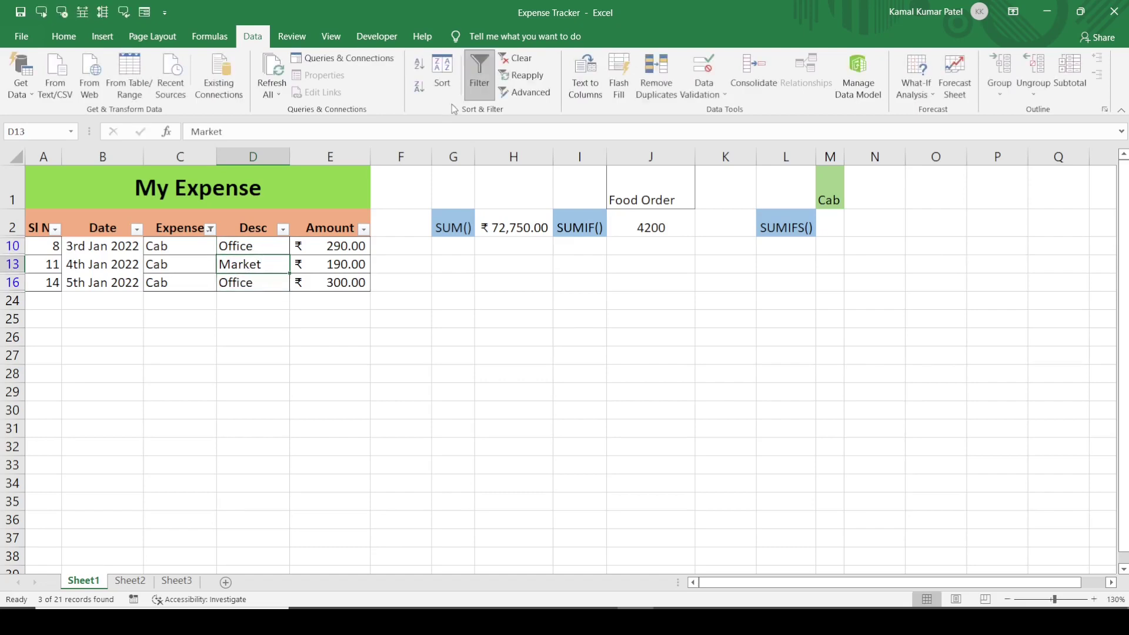
pyautogui.click(484, 71)
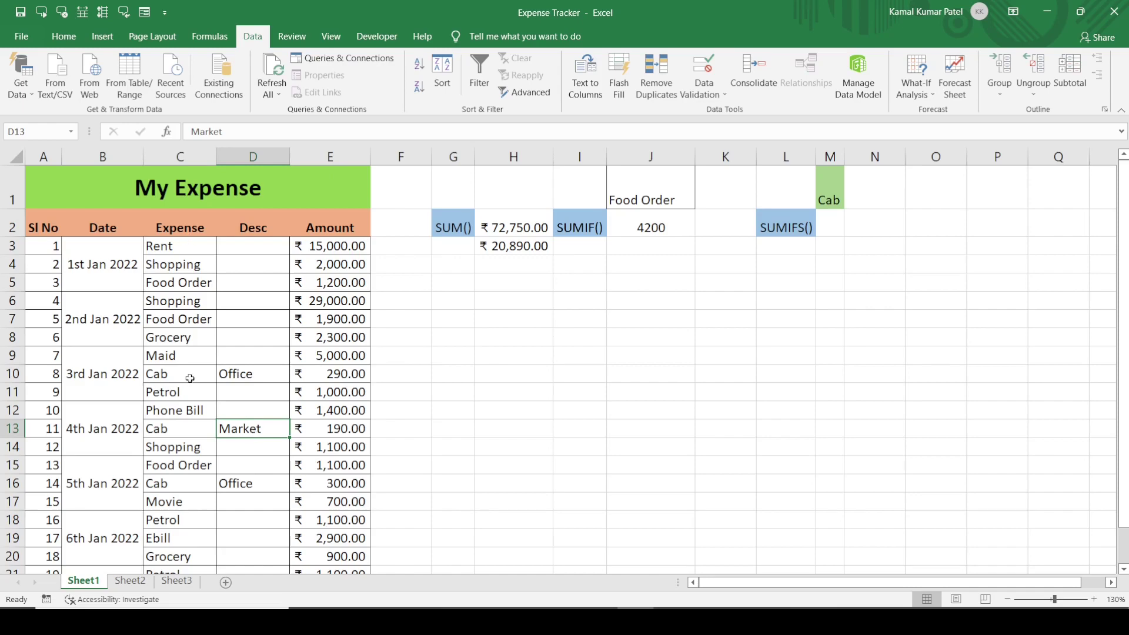
# Step: Enter Office in N1 as the second criterion beside Cab
pyautogui.click(247, 376)
pyautogui.click(261, 433)
pyautogui.moveTo(178, 227); pyautogui.dragTo(278, 235)
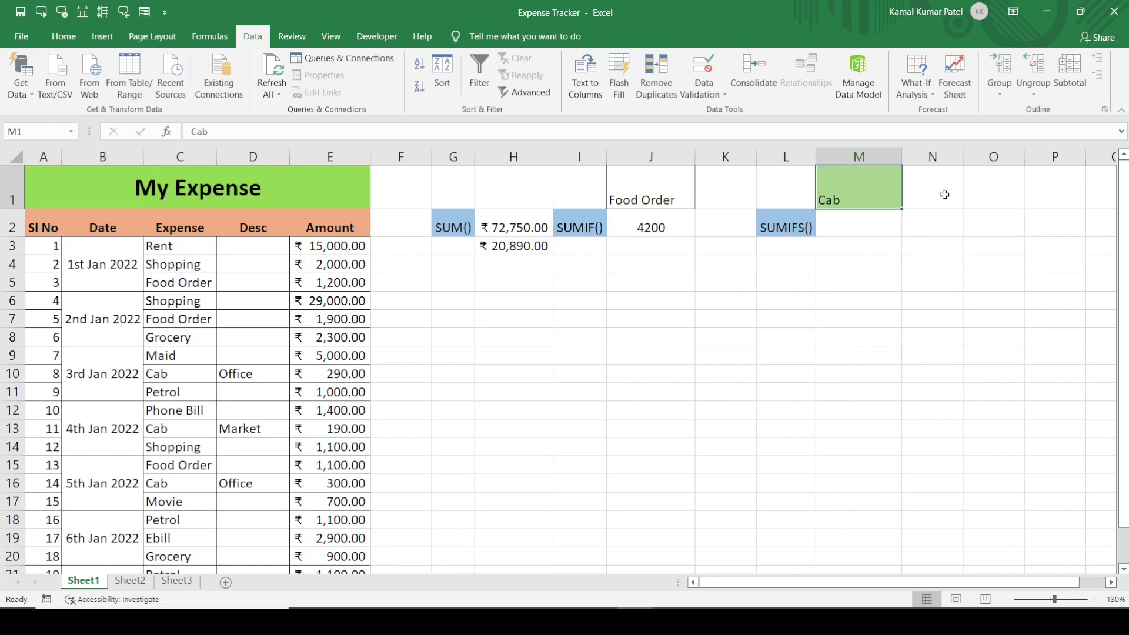
pyautogui.click(933, 198)
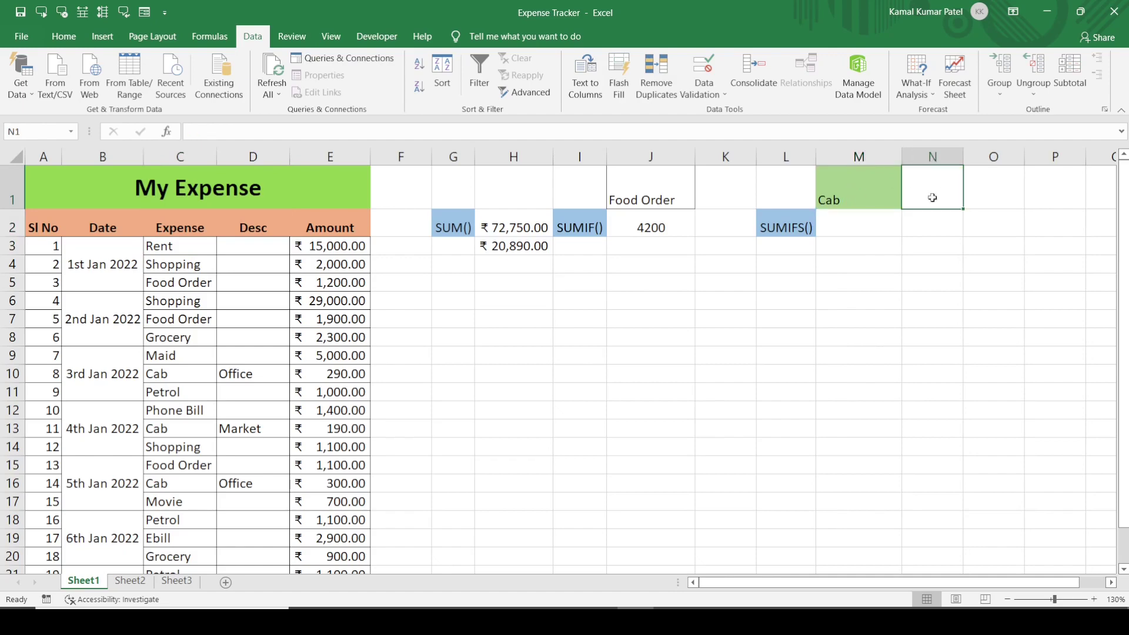
pyautogui.write('Office')
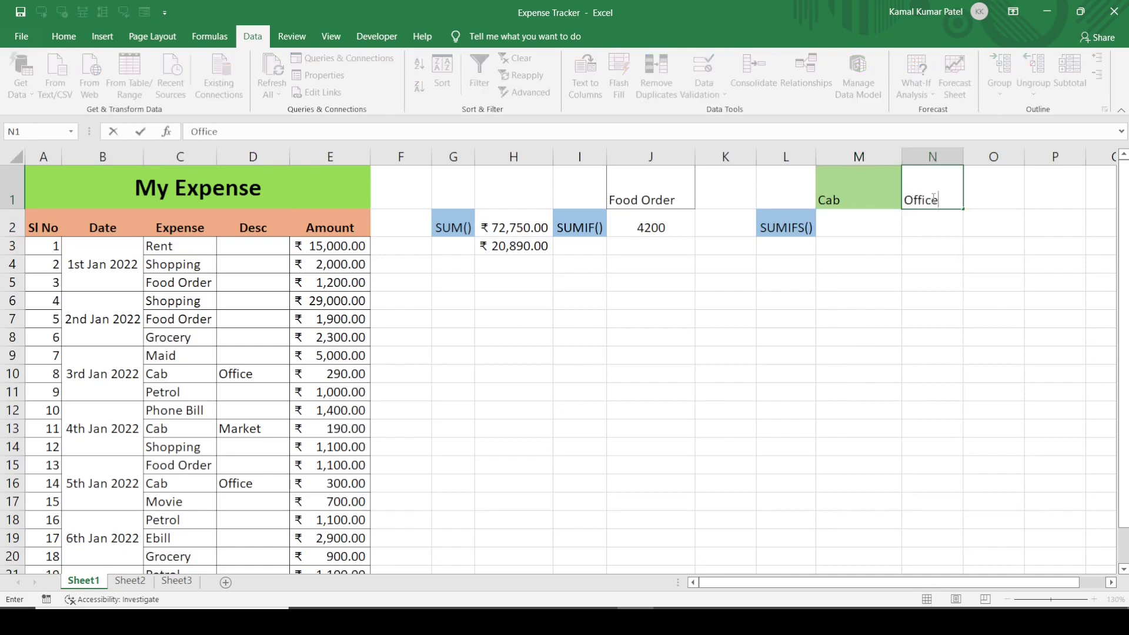
# Step: Start a SUMIFS formula in M2 with the Amount cells E3:E23 as the sum range
pyautogui.click(848, 227)
pyautogui.write('=sum')
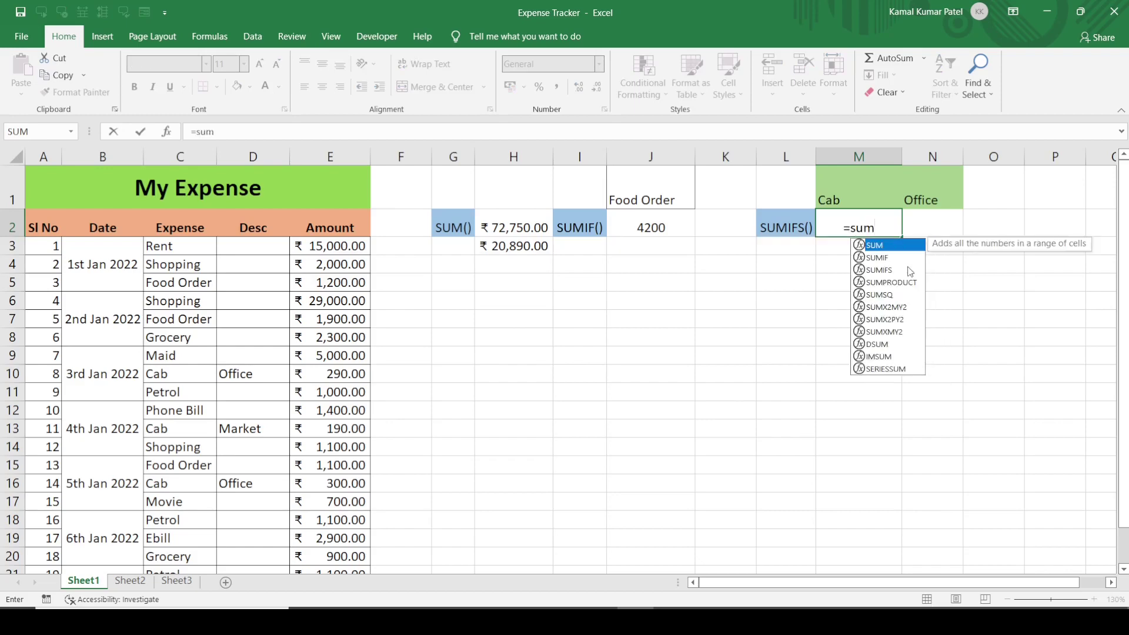
pyautogui.doubleClick(885, 271)
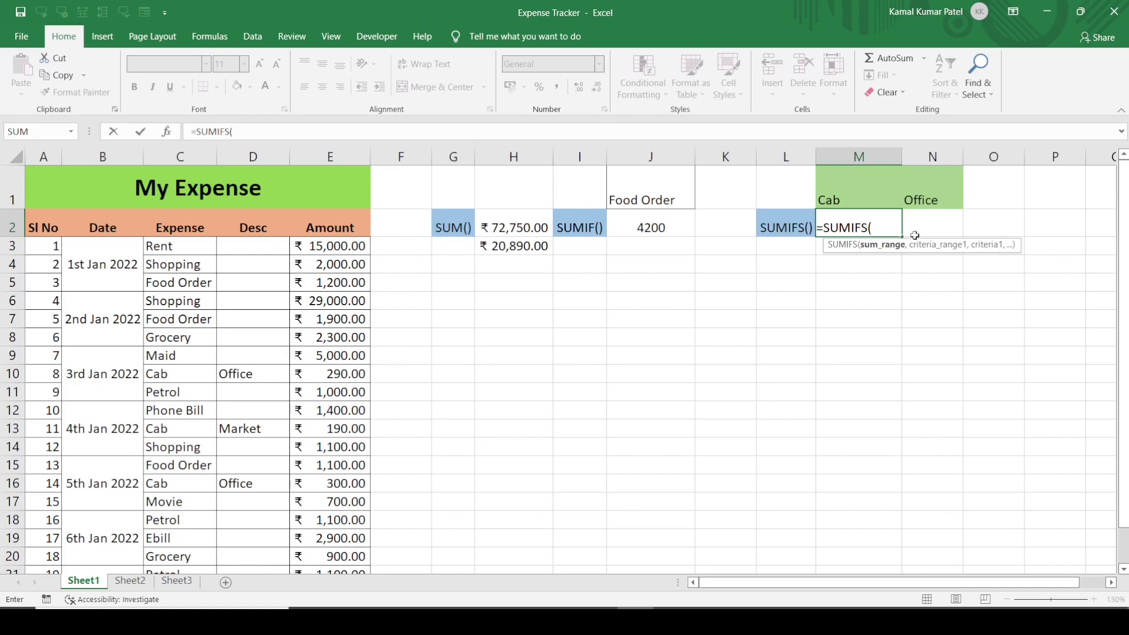
pyautogui.click(328, 248)
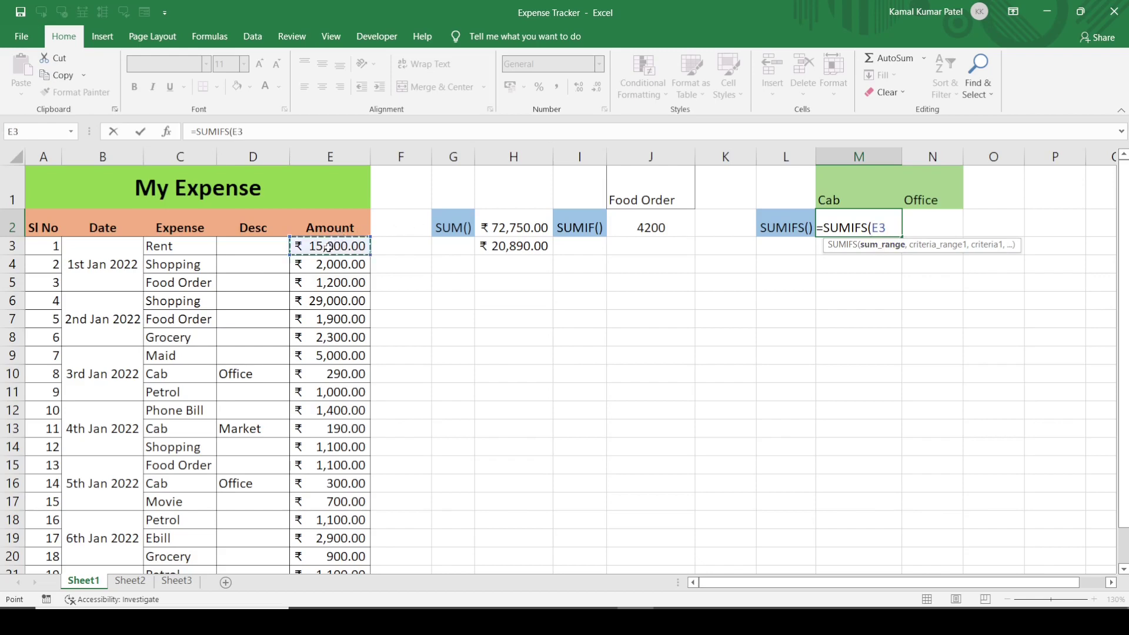
pyautogui.hotkey('ctrl', 'shift', 'Down')
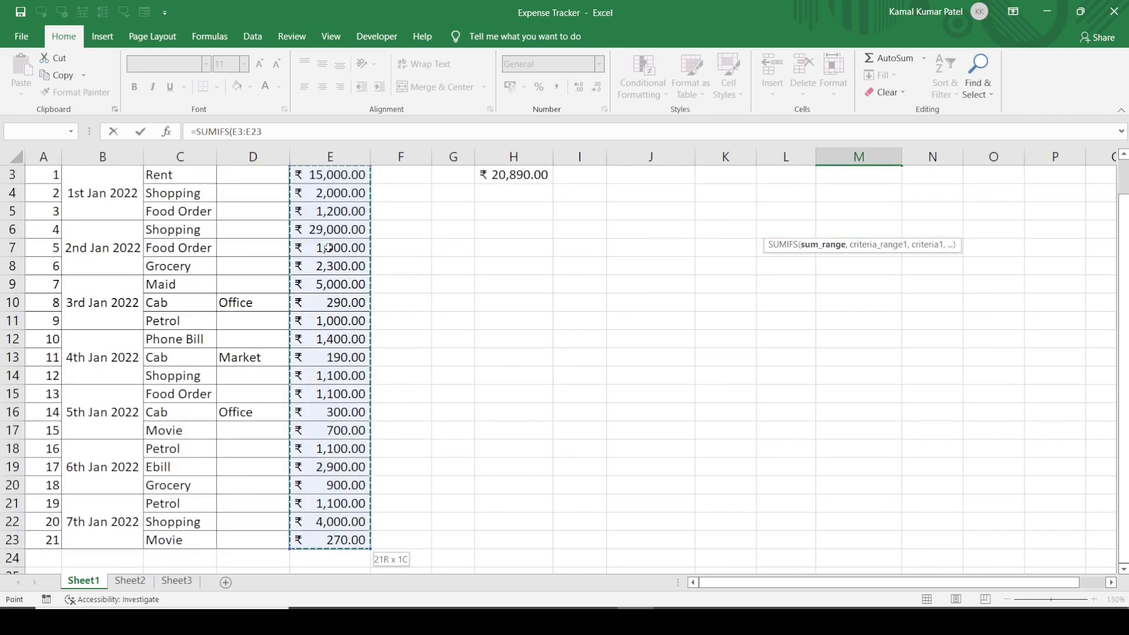
pyautogui.scroll(1, 328, 247)
pyautogui.write(',')
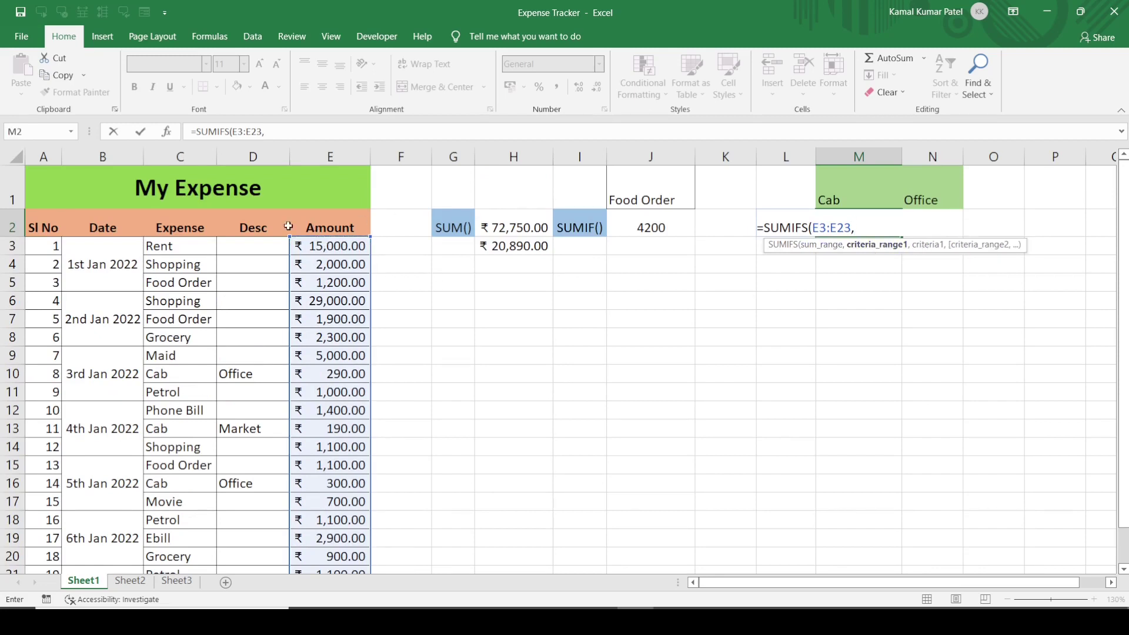
# Step: Add the Expense cells C3:C23 as the first criteria range and M1 as its criterion
pyautogui.click(169, 245)
pyautogui.hotkey('ctrl', 'shift', 'Down')
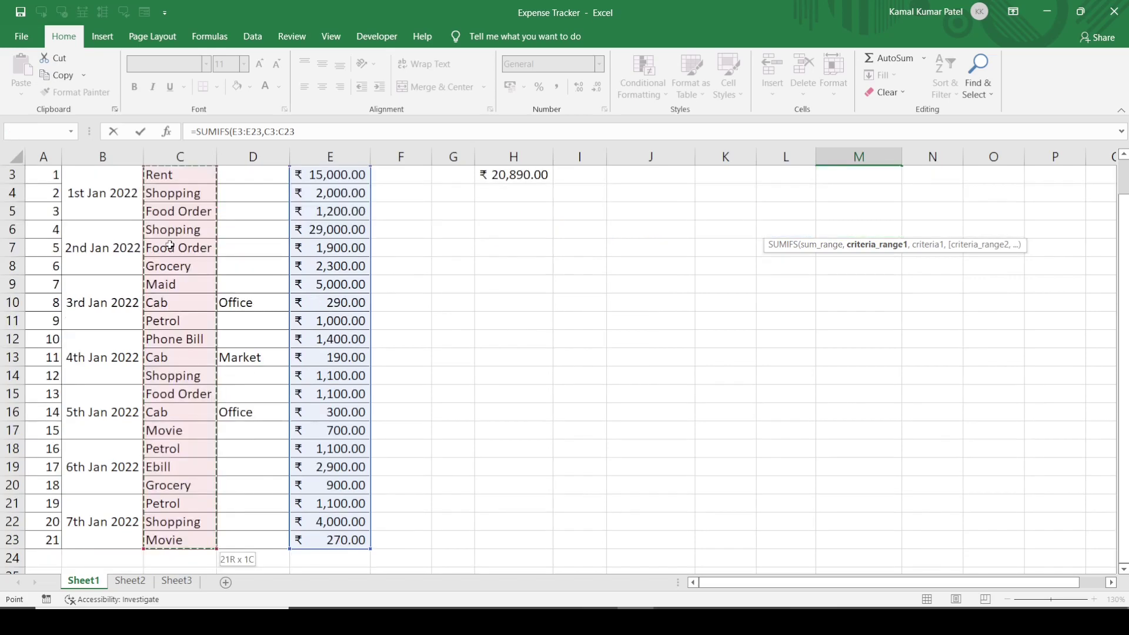
pyautogui.write(',')
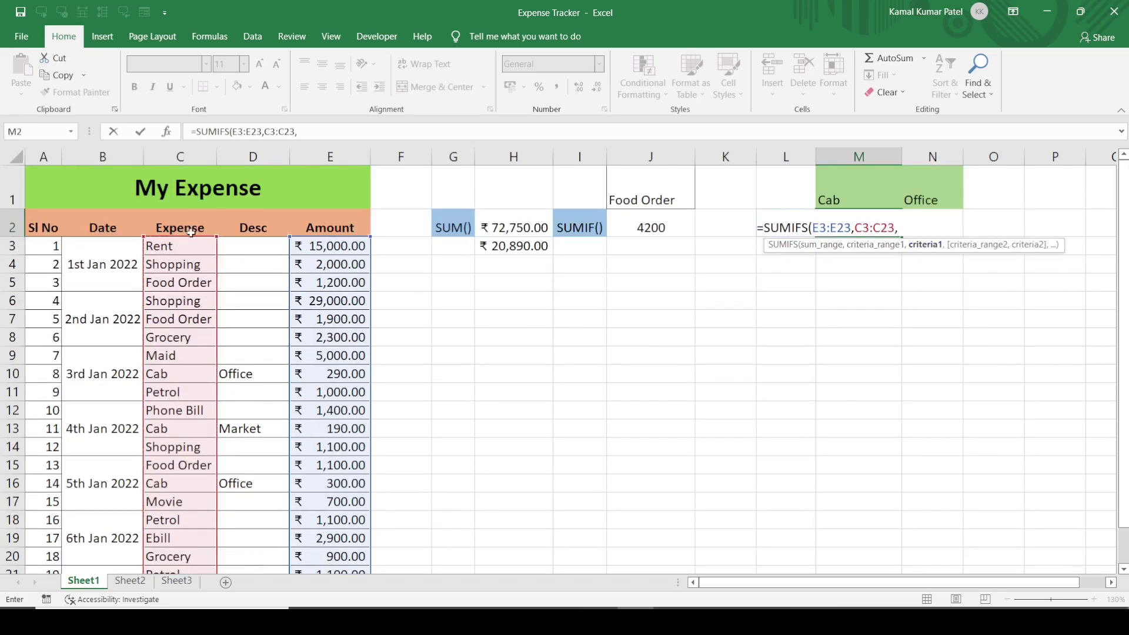
pyautogui.click(838, 193)
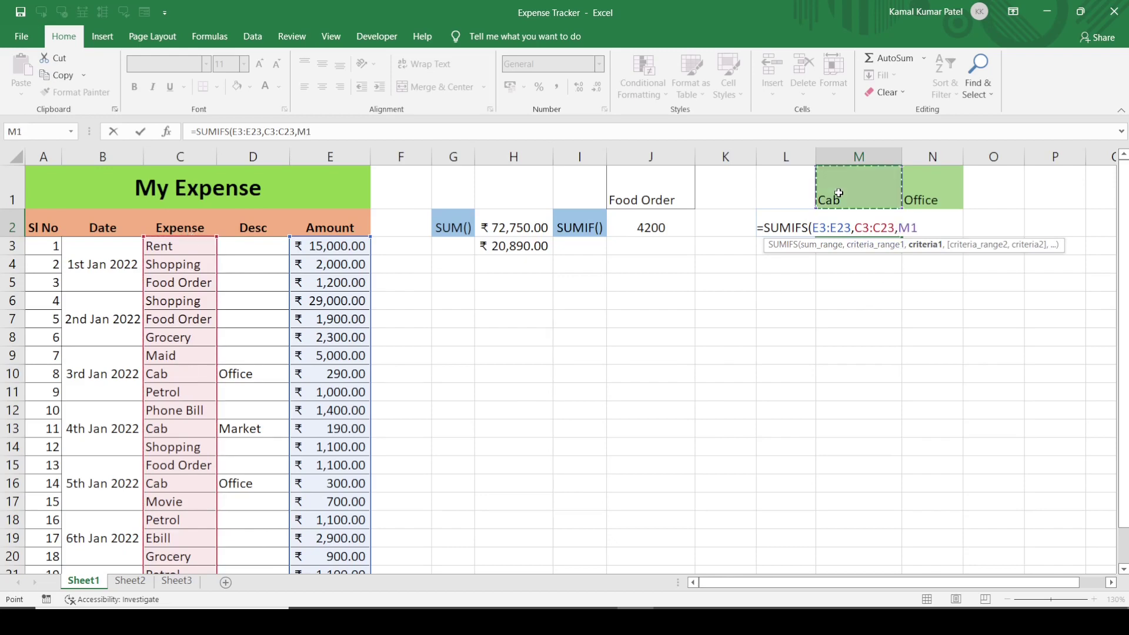
pyautogui.write(',')
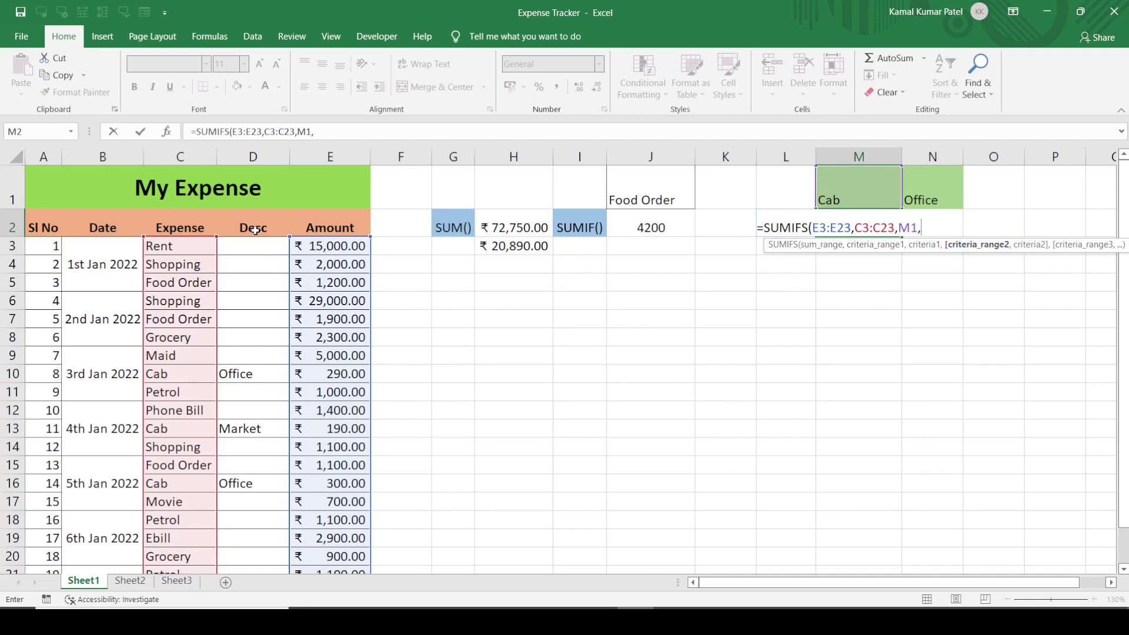
# Step: Add D3:D23 as the second criteria range with N1 as its criterion, and complete the SUMIFS formula
pyautogui.write('D3:D23,')
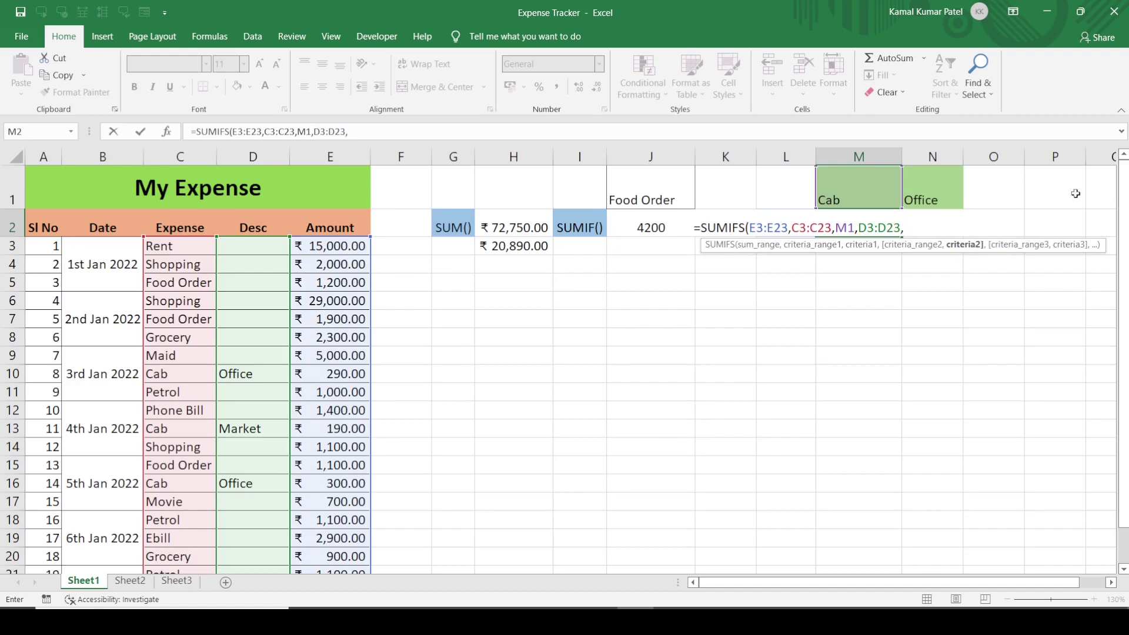
pyautogui.click(935, 200)
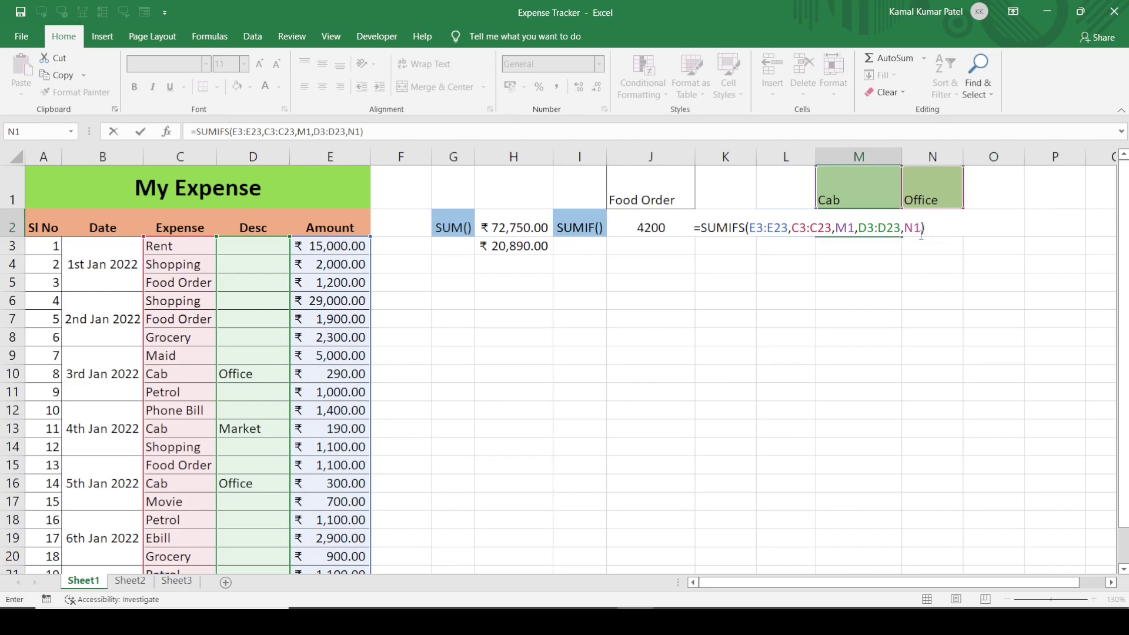
pyautogui.press('Return')
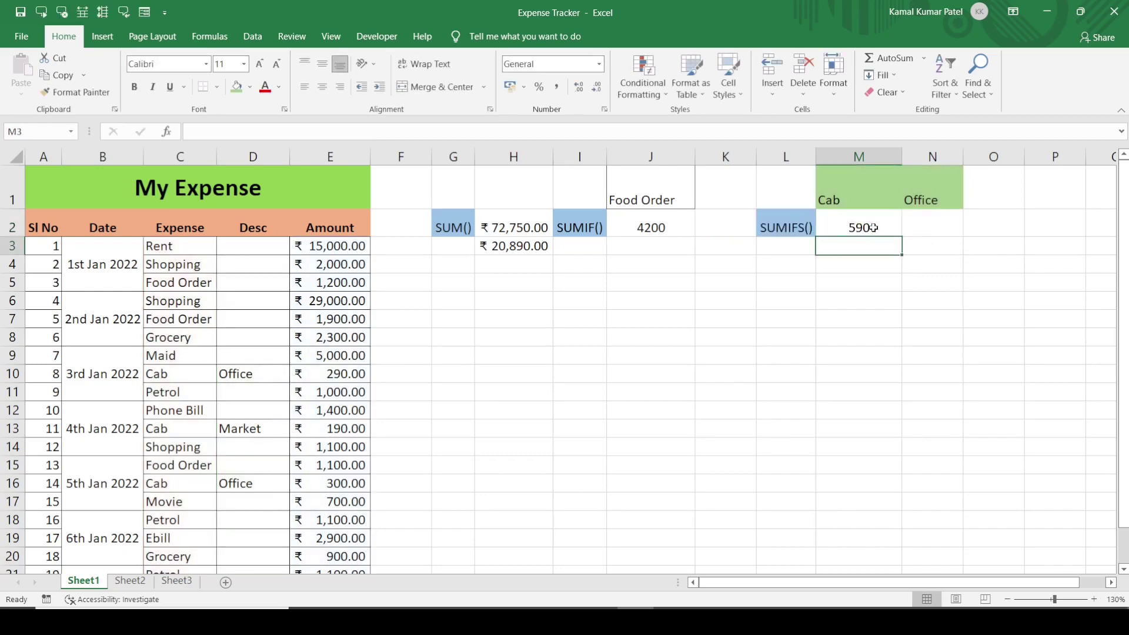
# Step: Turn on filtering for the expense table and filter the Expense column to Cab only
pyautogui.click(193, 346)
pyautogui.click(253, 37)
pyautogui.click(479, 74)
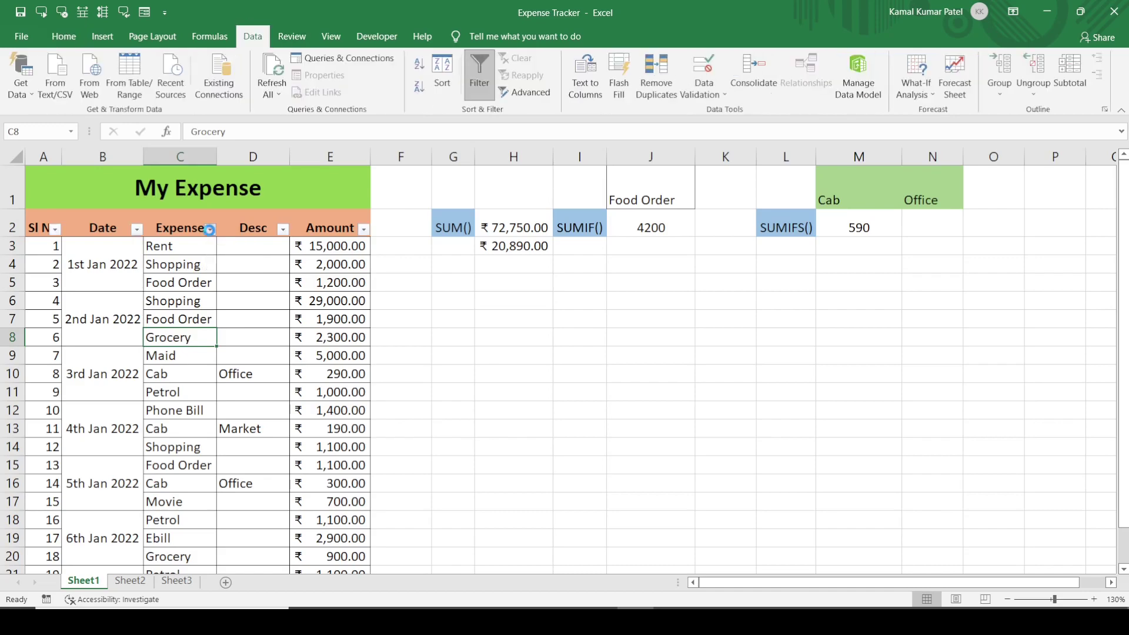
pyautogui.click(209, 230)
pyautogui.click(73, 393)
pyautogui.click(70, 405)
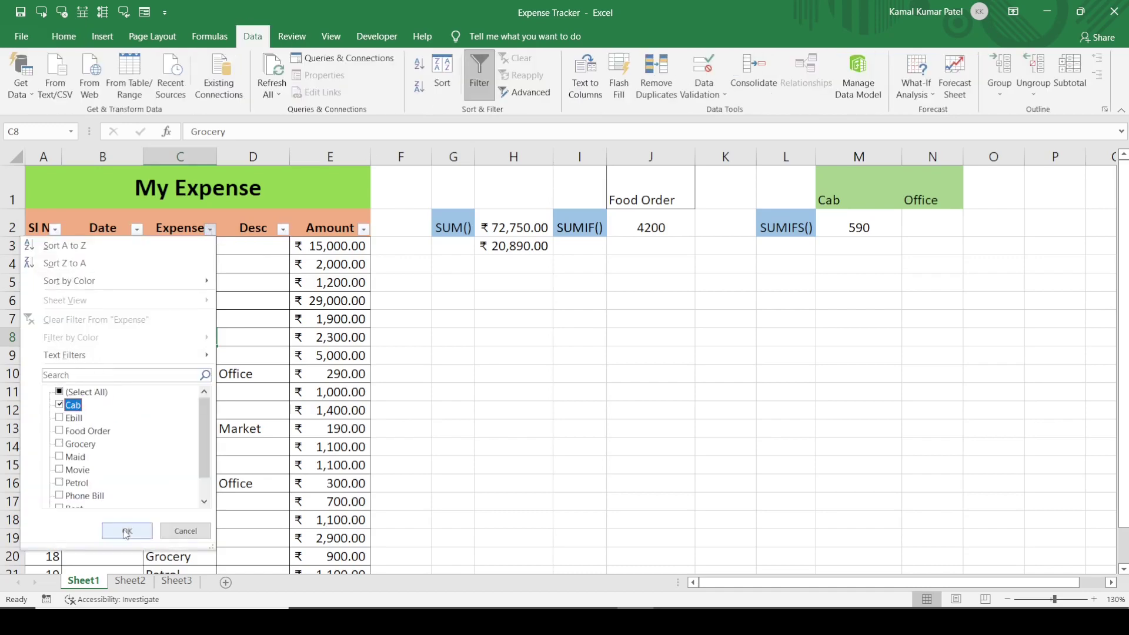
pyautogui.click(127, 531)
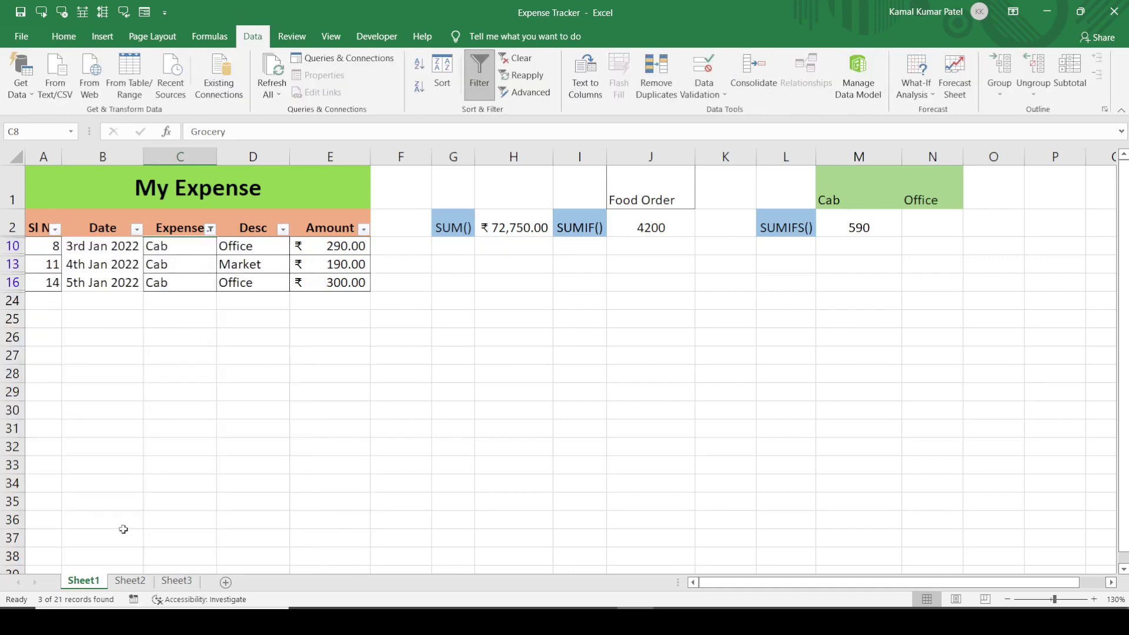
# Step: Filter the Desc column to Office and check the sum of the remaining amounts against the M2 result
pyautogui.click(283, 230)
pyautogui.click(137, 403)
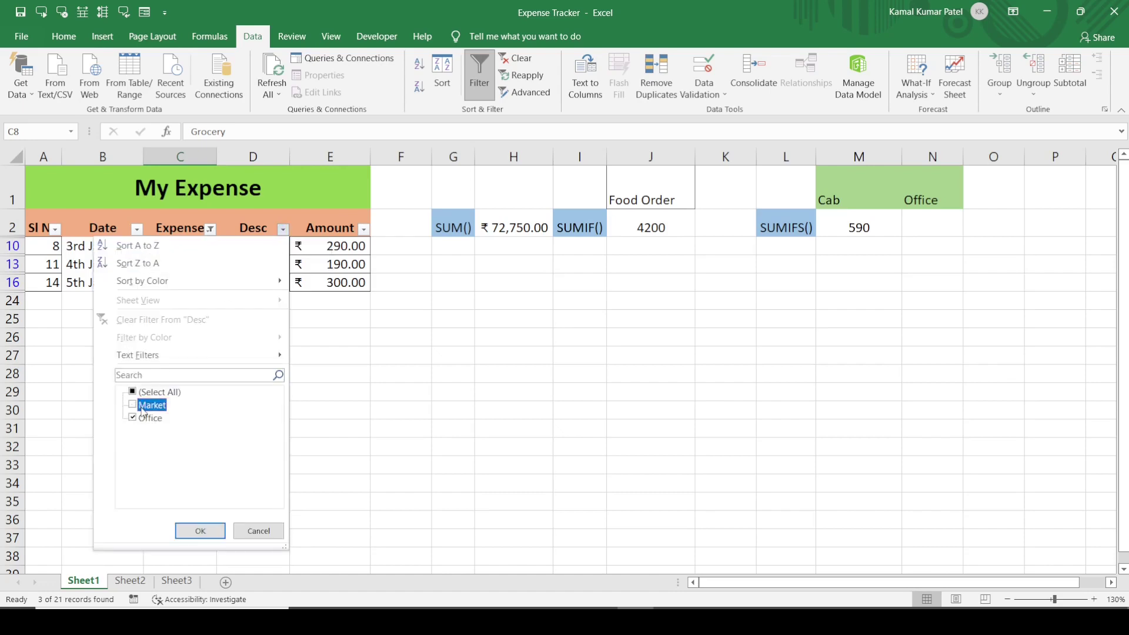
pyautogui.click(196, 530)
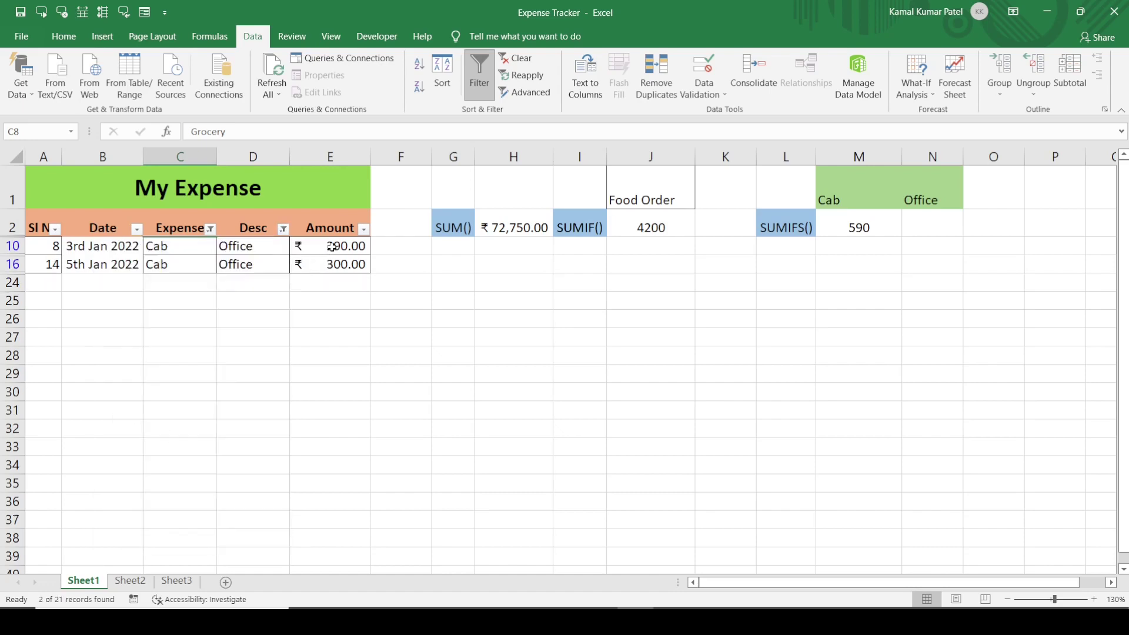
pyautogui.moveTo(331, 247); pyautogui.dragTo(330, 262)
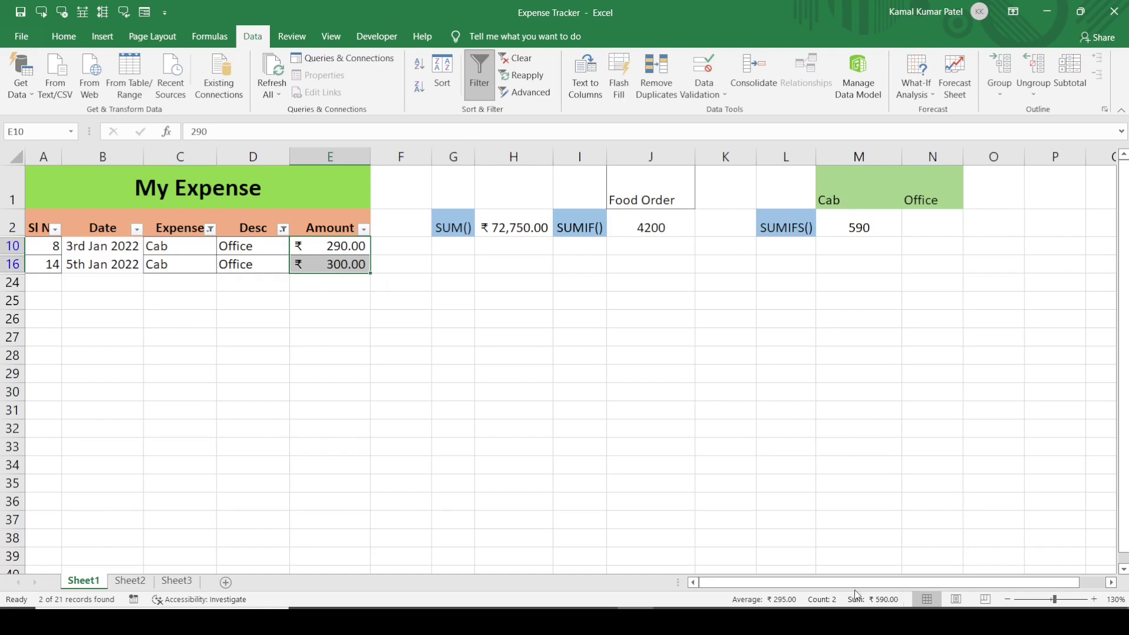
pyautogui.click(862, 230)
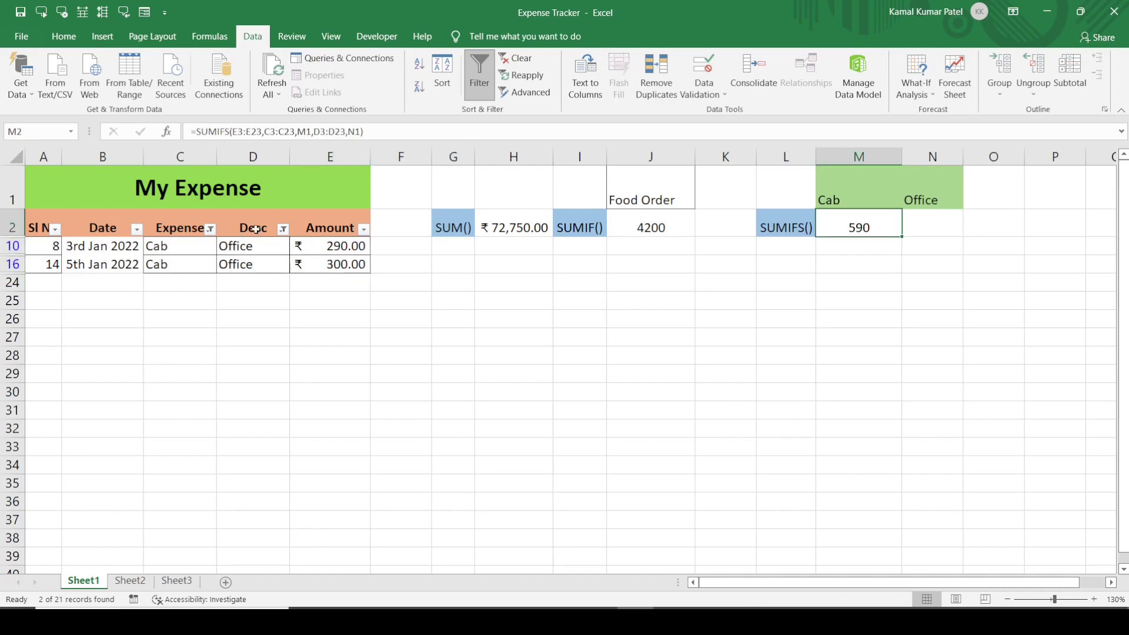
# Step: Switch the Desc filter from Office to Market and examine the remaining Cab amount
pyautogui.click(284, 230)
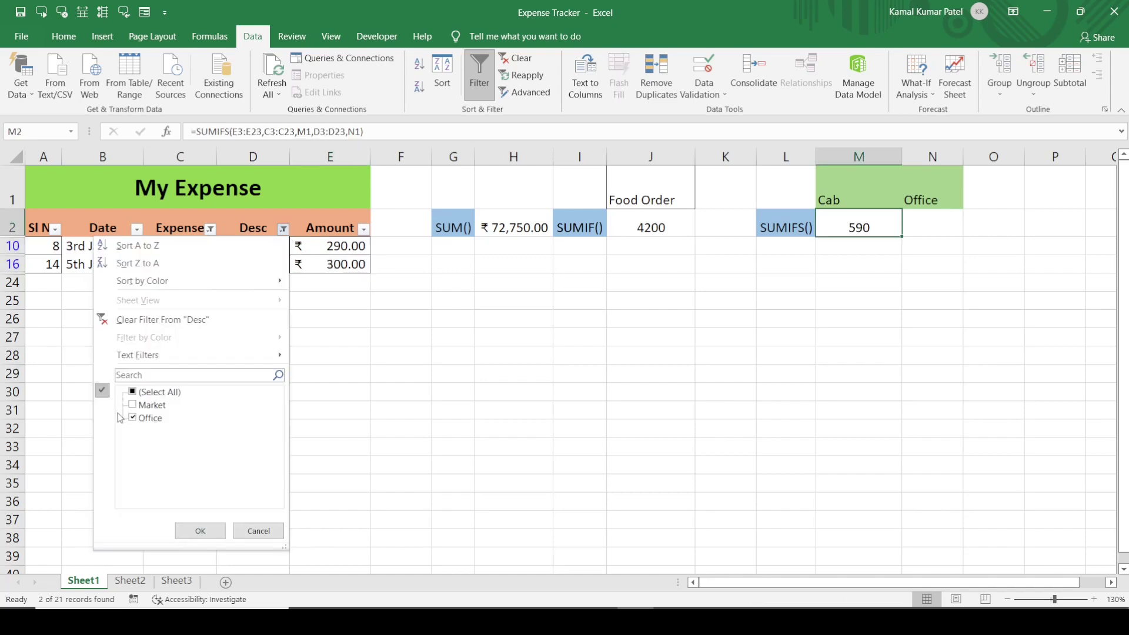
pyautogui.click(139, 419)
pyautogui.click(133, 405)
pyautogui.click(200, 531)
pyautogui.moveTo(171, 247); pyautogui.dragTo(244, 250)
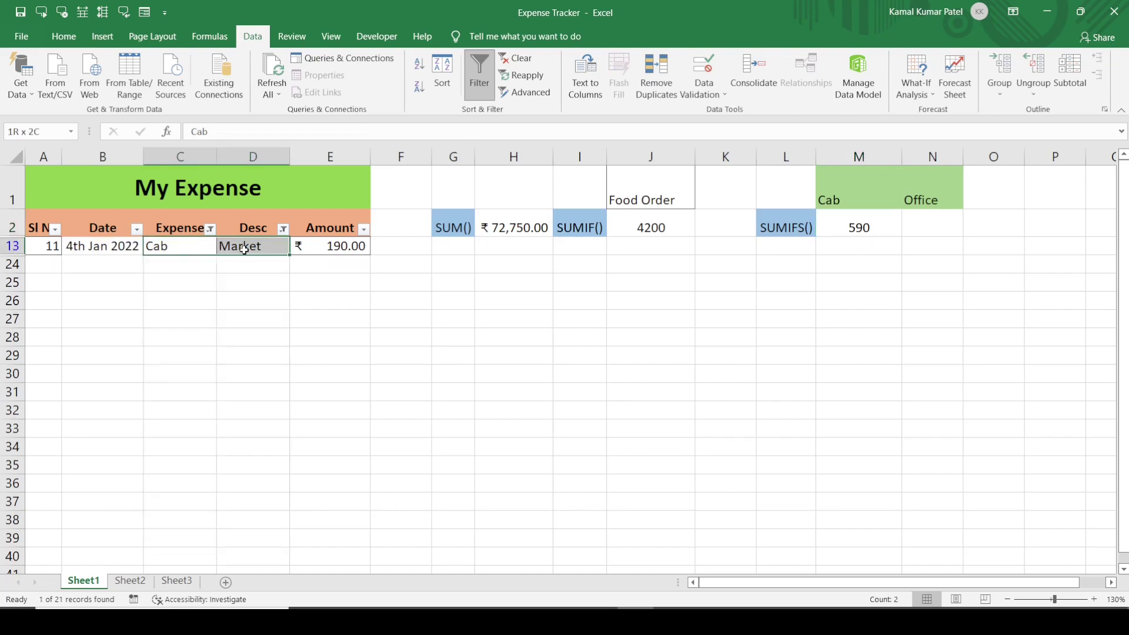
pyautogui.click(325, 246)
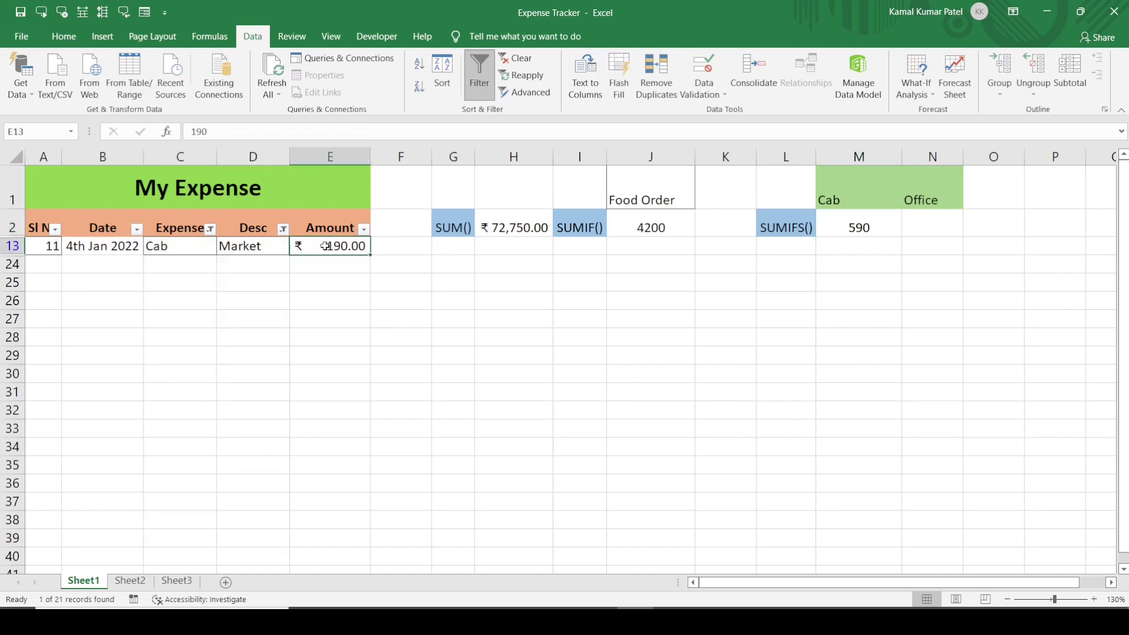
# Step: Copy Market from cell D13 into the criterion cell N1 and check the SUMIFS result in M2
pyautogui.click(929, 190)
pyautogui.click(246, 247)
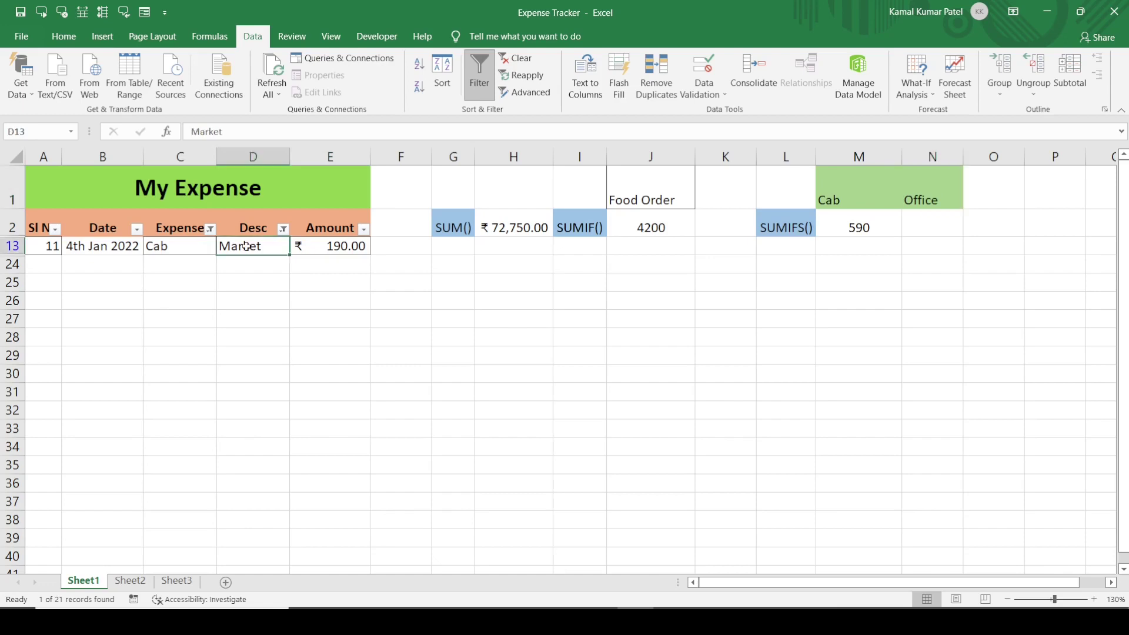
pyautogui.hotkey('ctrl', 'c')
pyautogui.click(928, 200)
pyautogui.hotkey('ctrl', 'v')
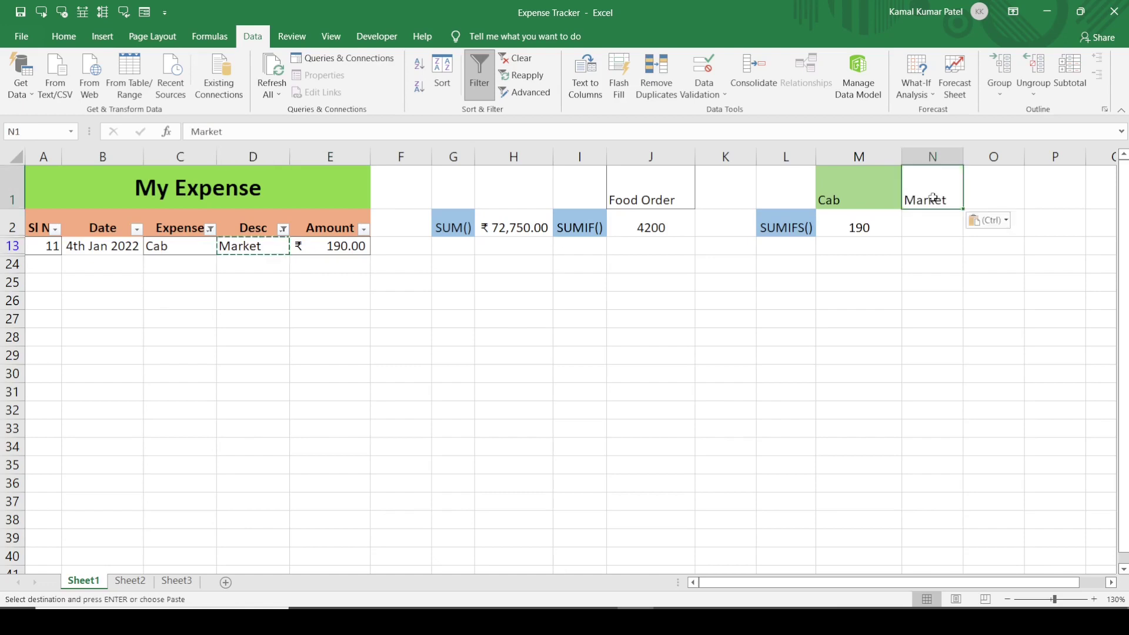
pyautogui.click(831, 229)
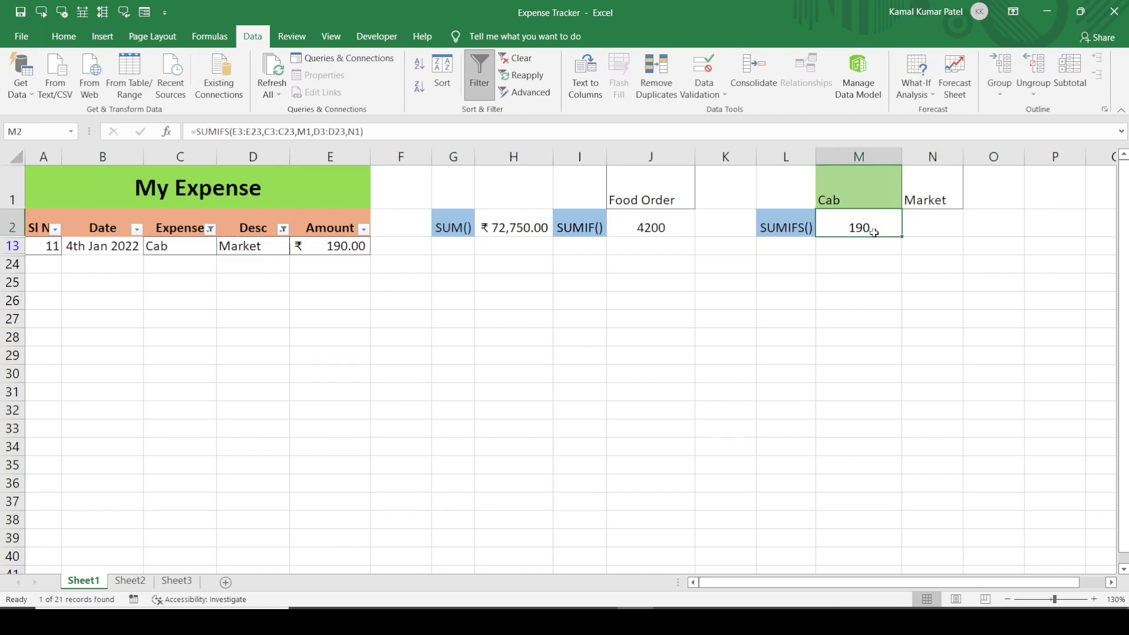